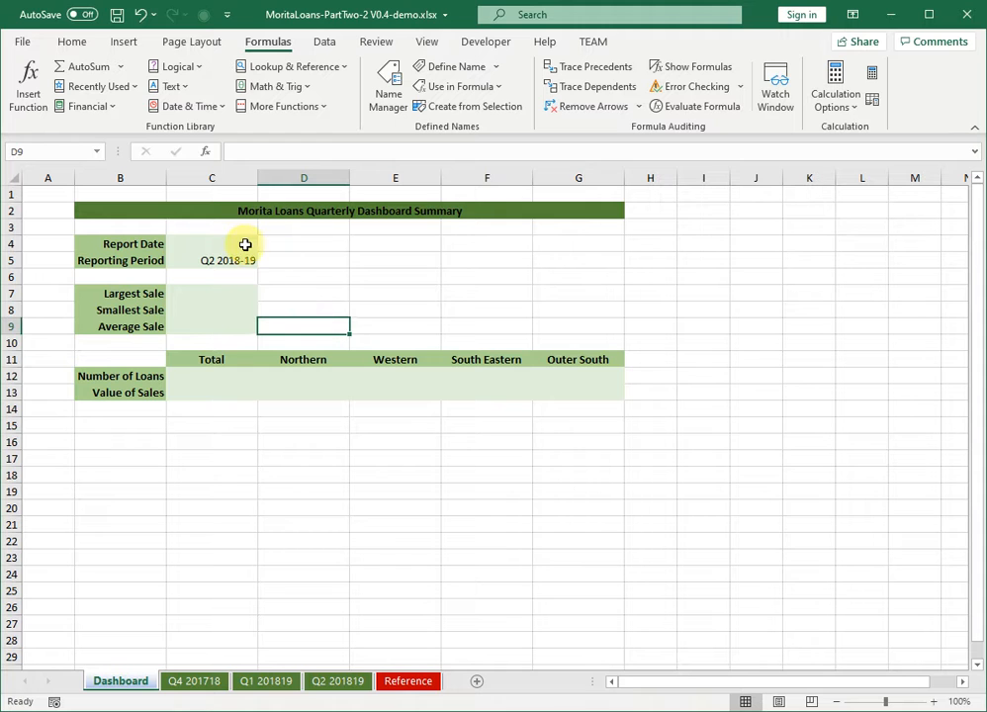
left_click_drag(214, 374, 575, 395)
left_click(225, 245)
left_click_drag(223, 290, 222, 329)
- Insert the NOW function in the Report Date cell C4 and format the cell as Short Date
left_click(237, 243)
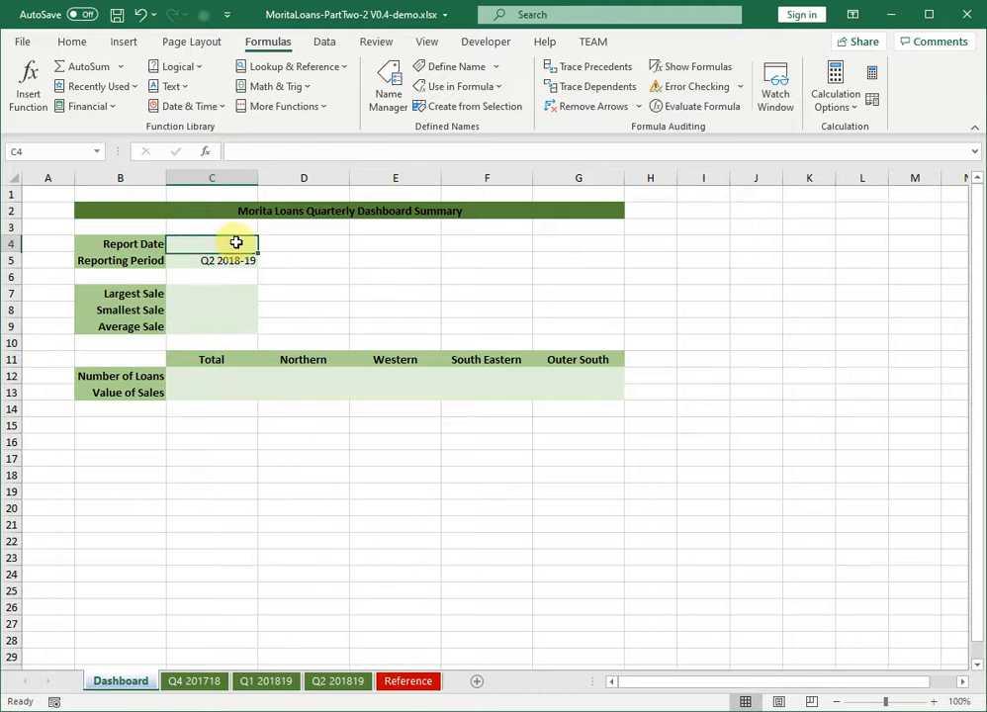
left_click(71, 44)
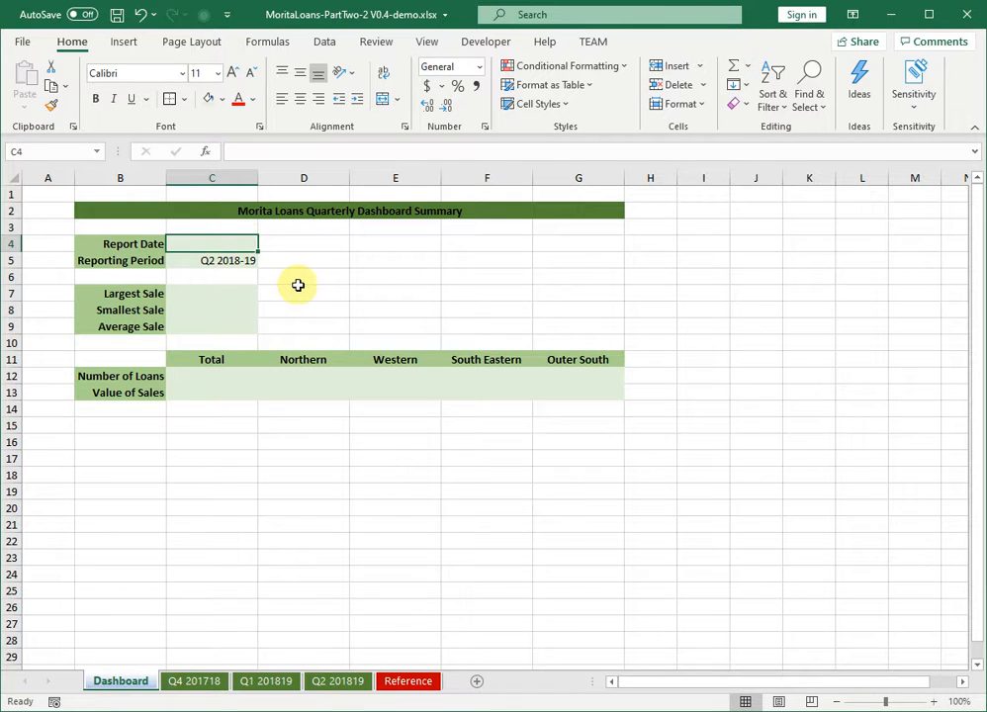
left_click(207, 153)
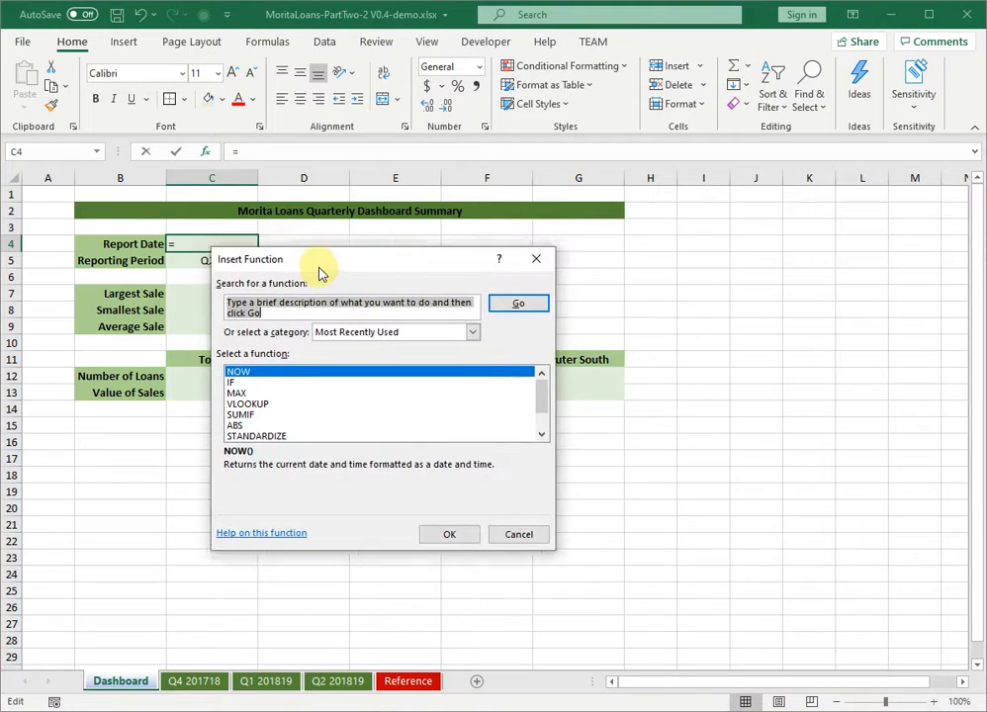
left_click_drag(311, 267, 395, 258)
type("n")
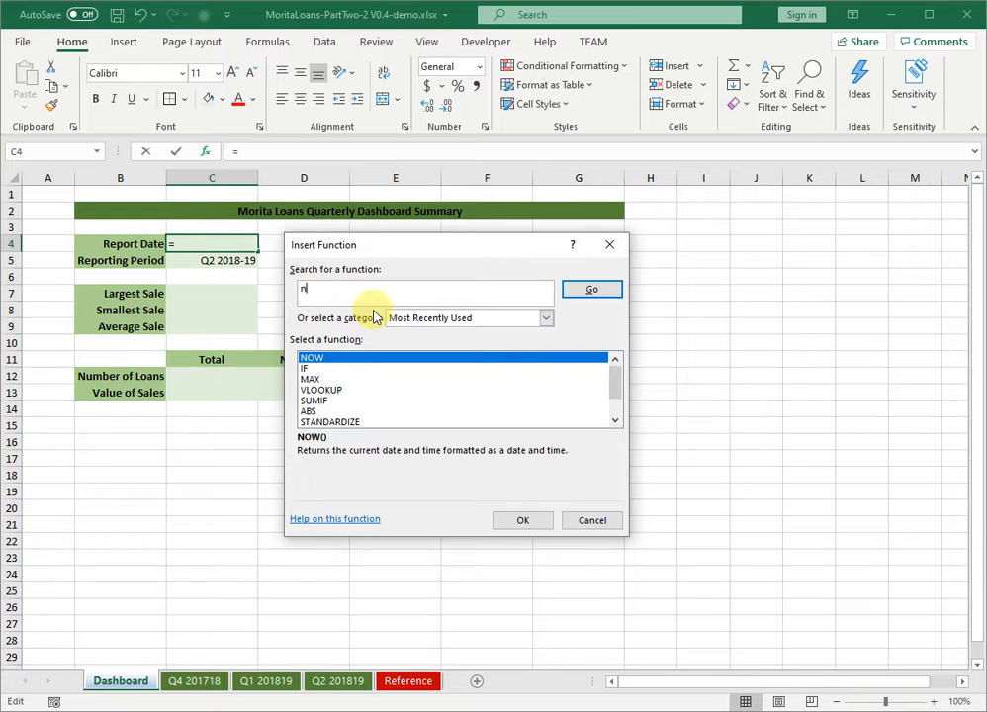
type("ow")
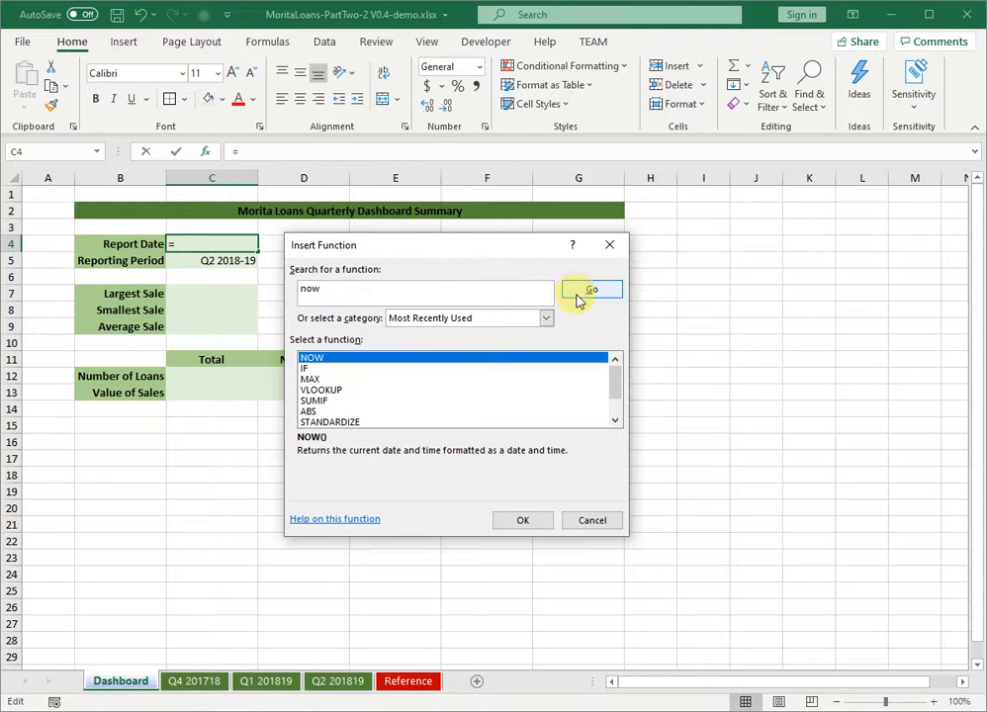
left_click(579, 289)
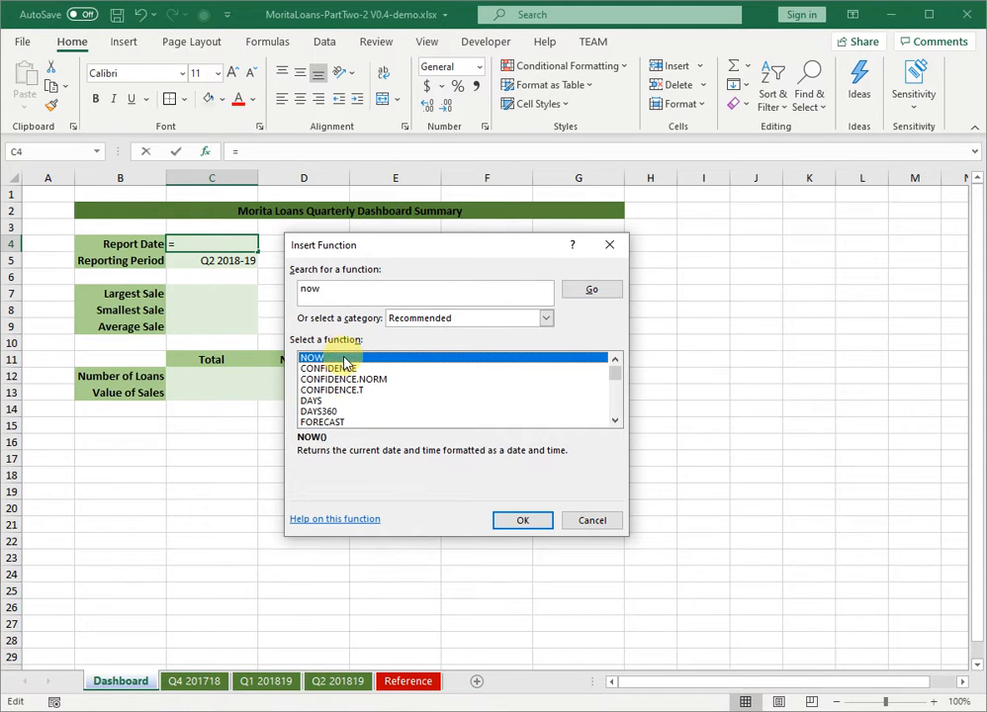
double_click(342, 358)
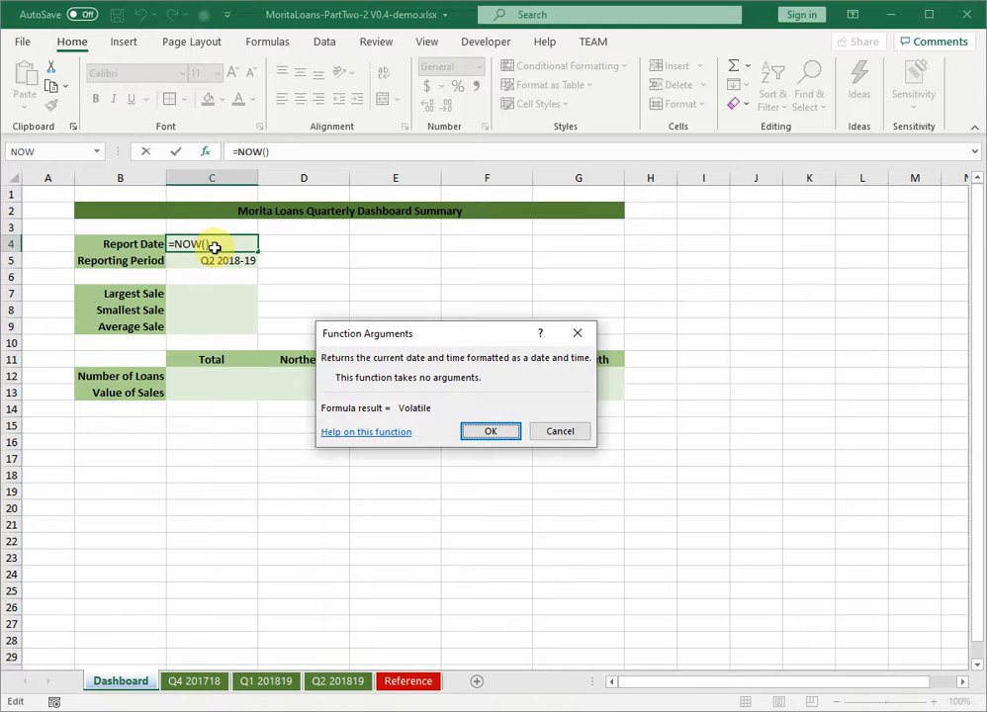
left_click(489, 431)
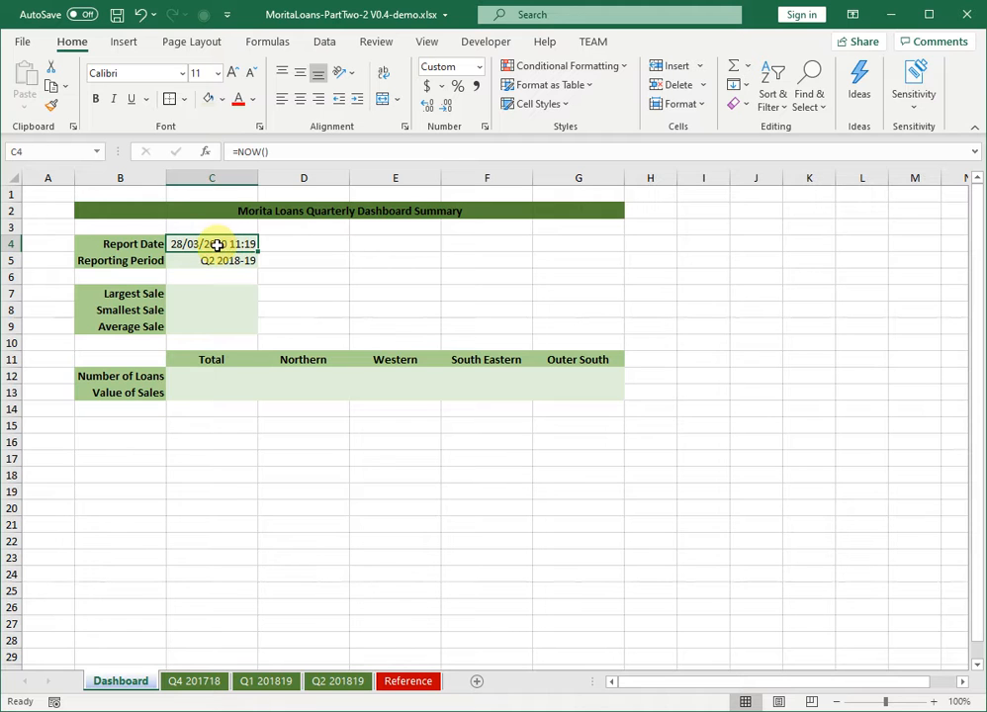
left_click(479, 66)
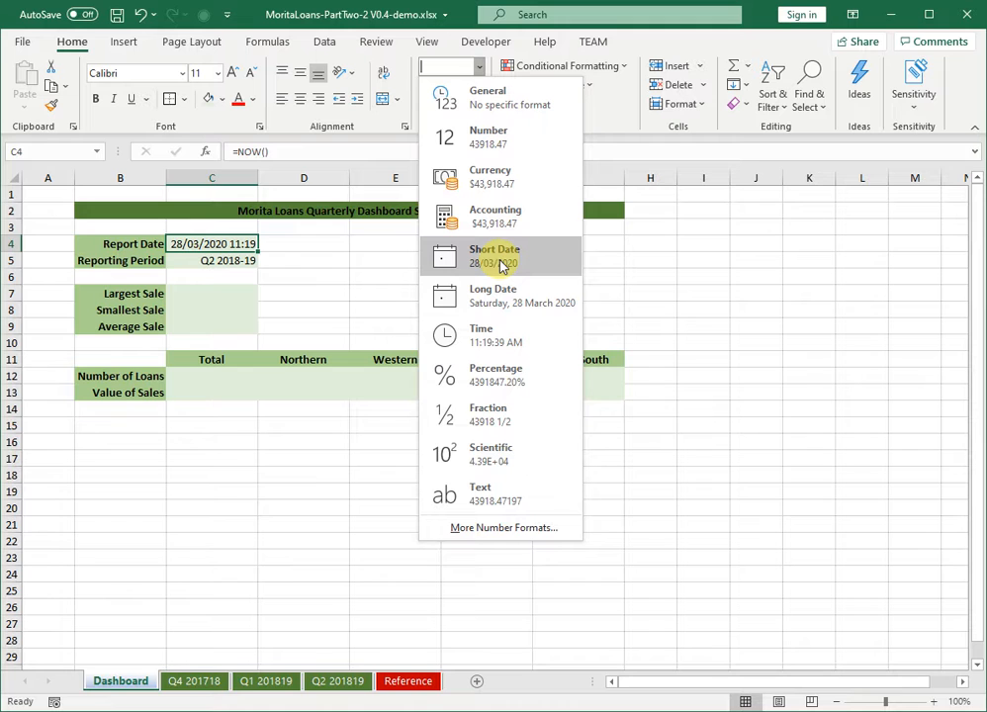
left_click(501, 265)
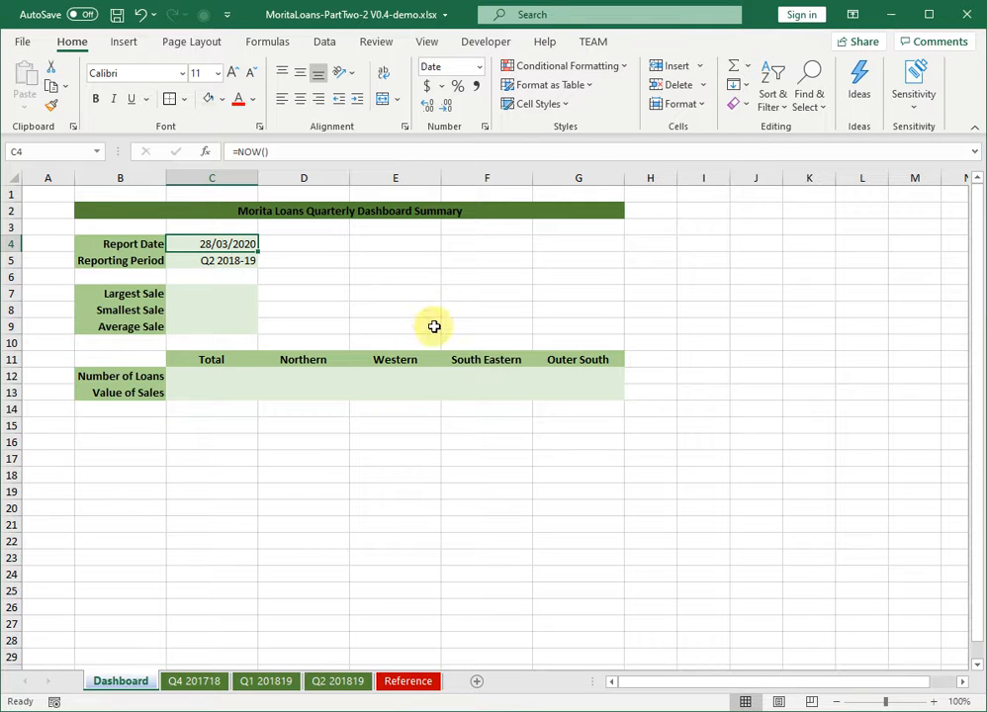
- Enter three sample date patterns: yyyy mm dd in F5, mm dd yyyy in F7 and dd mm yyyy in F9
left_click(455, 259)
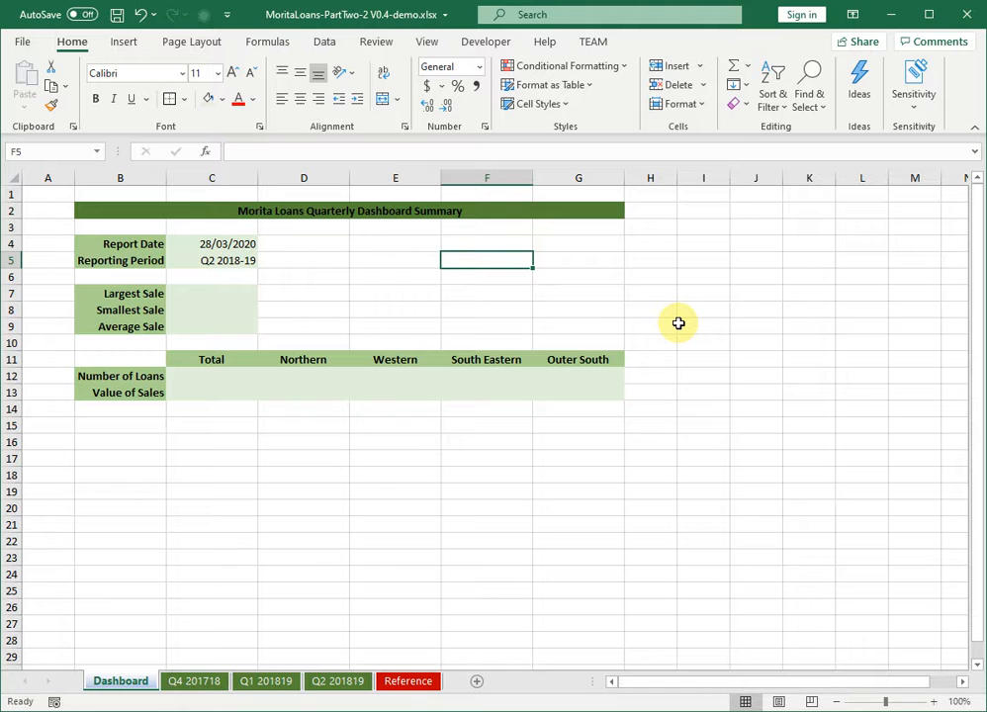
type("yyyy mm dd")
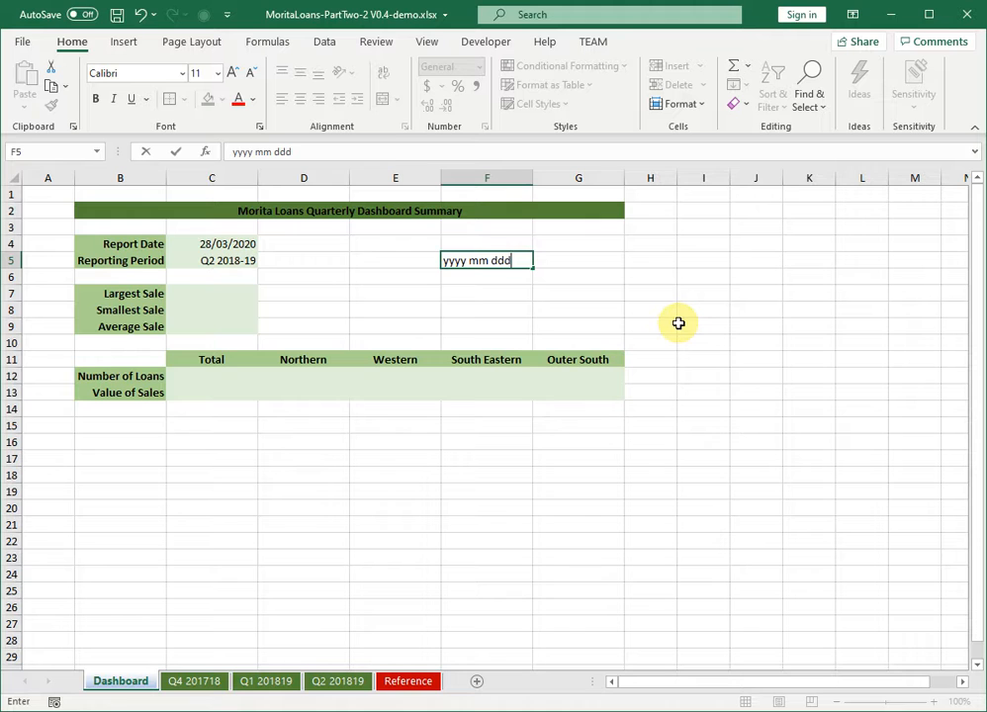
left_click(499, 288)
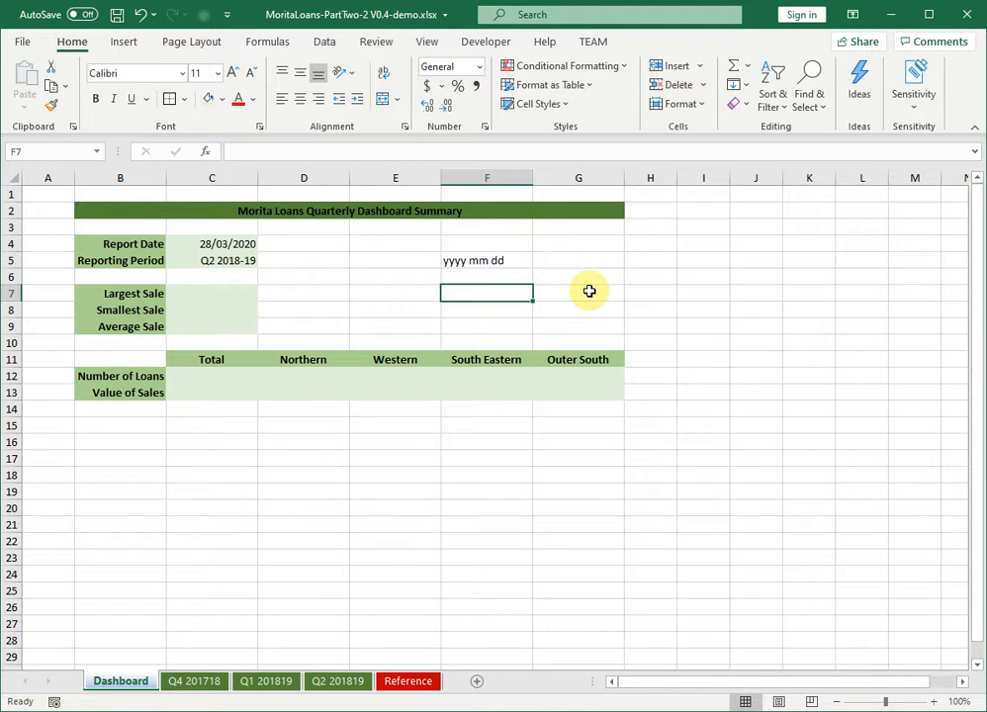
type("mm dd yyy")
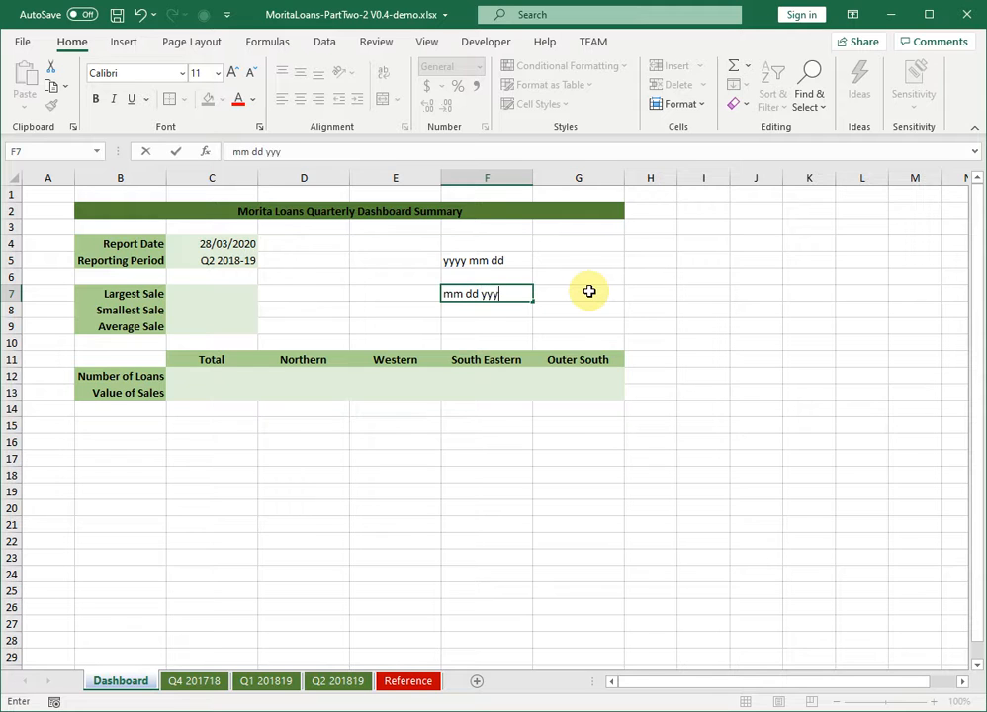
key("Return")
key("Return")
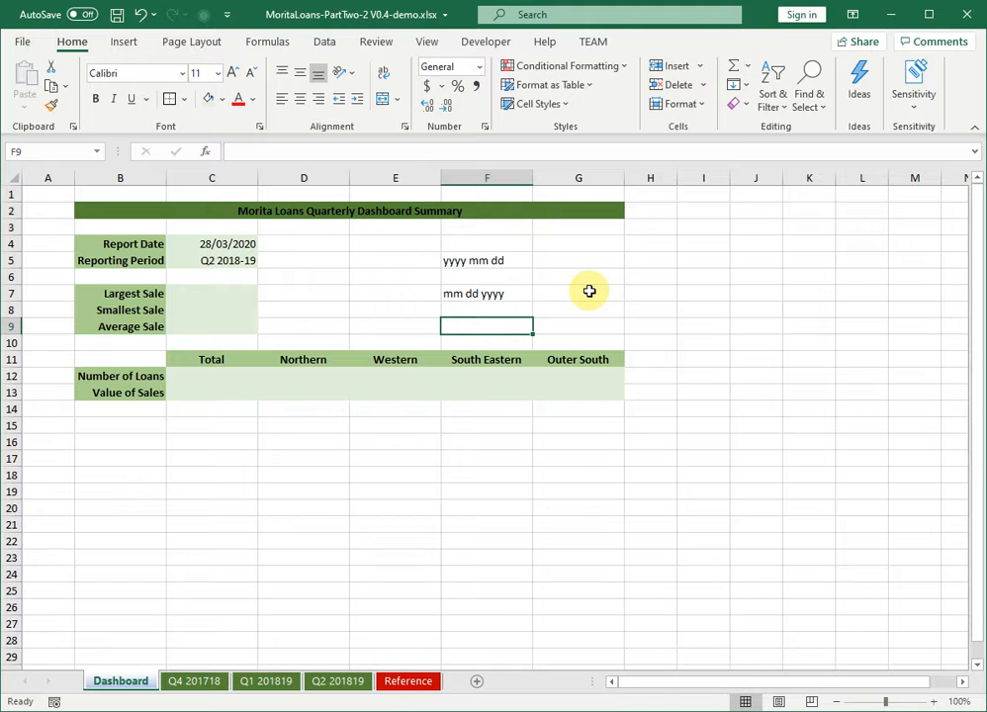
type("dd mm y")
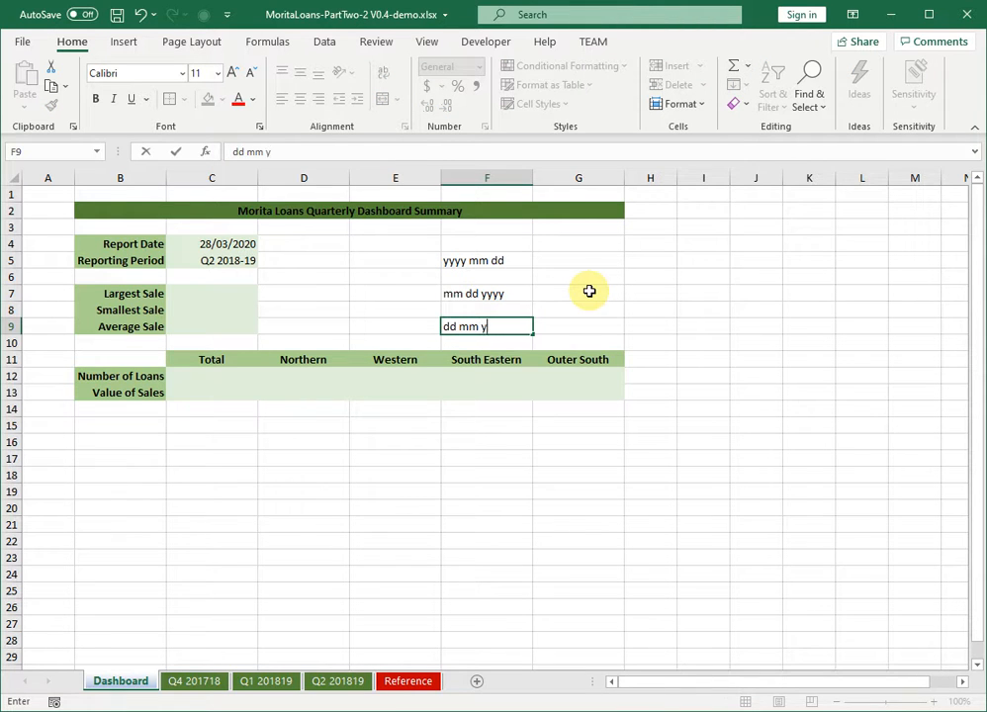
type("yyy")
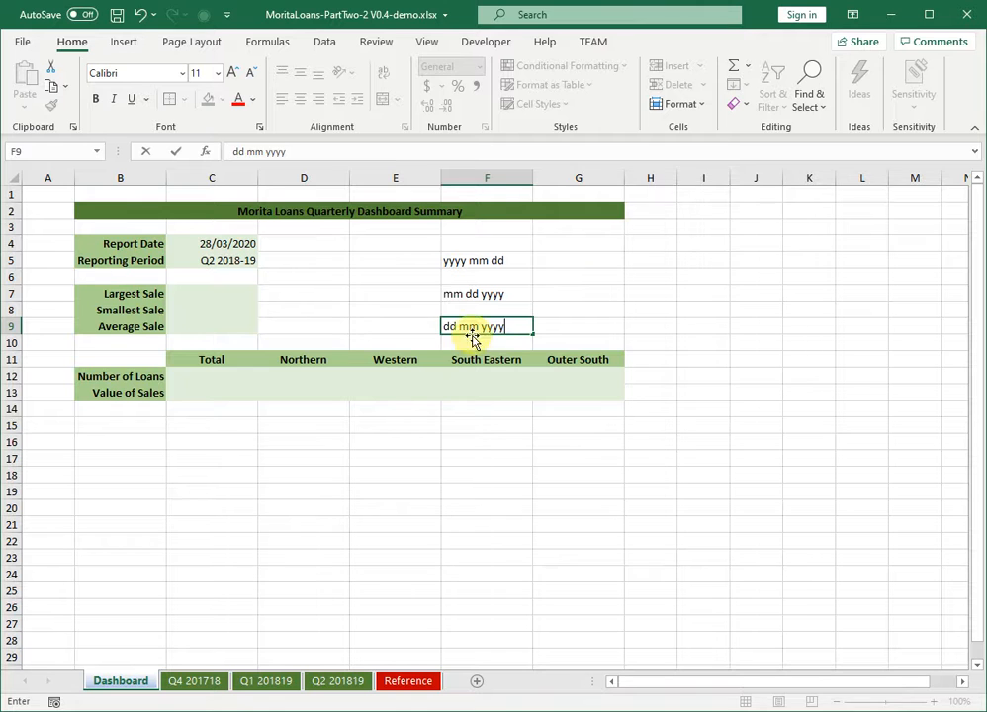
left_click_drag(493, 262, 504, 326)
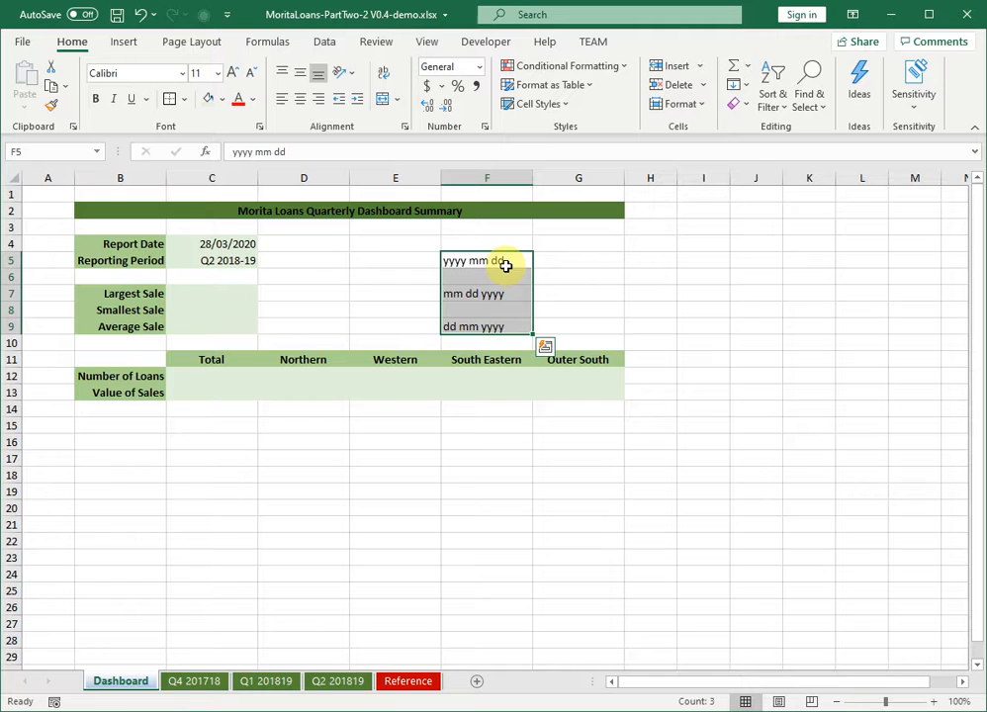
- Shorten the year in the F5 sample pattern so it reads yy mm dd
double_click(452, 261)
key("Delete")
key("Delete")
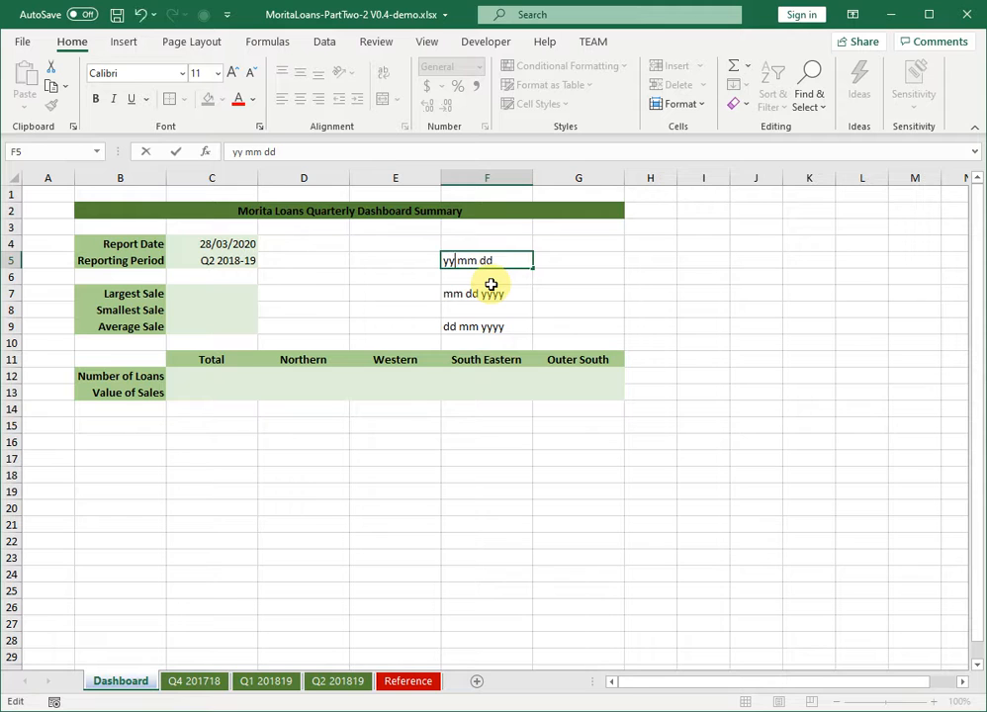
double_click(497, 295)
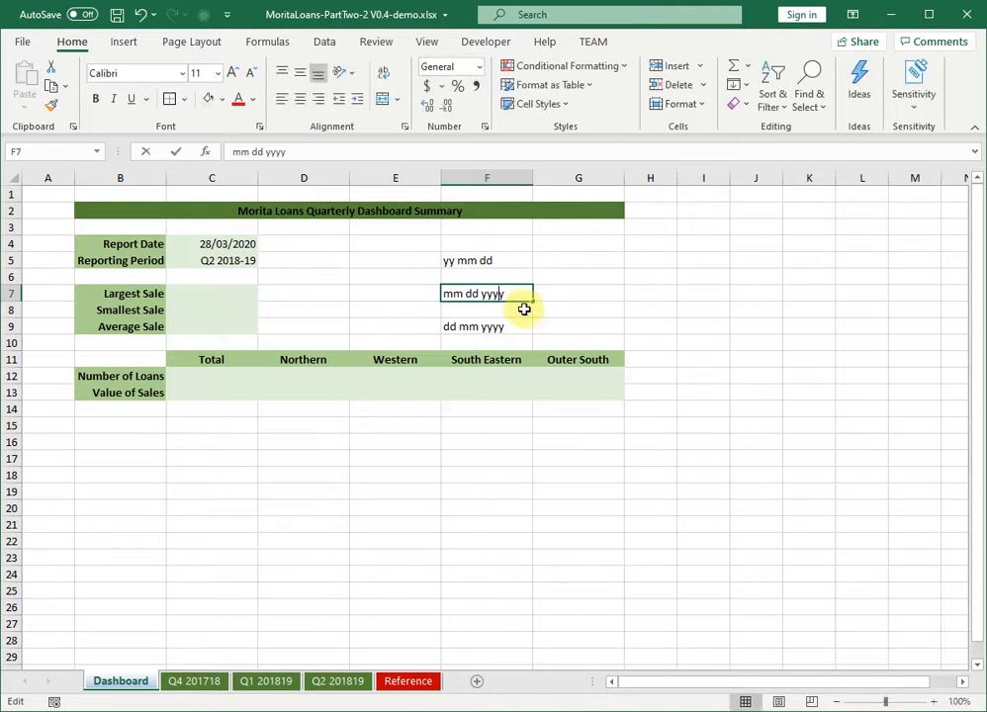
type("+")
key("Page_Down")
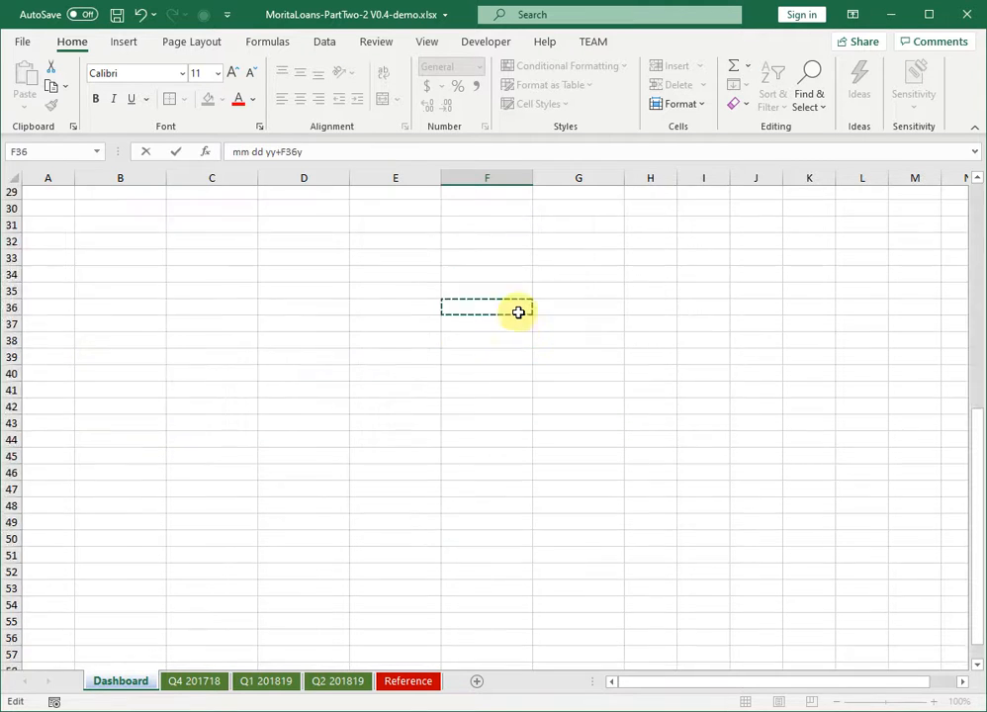
key("BackSpace")
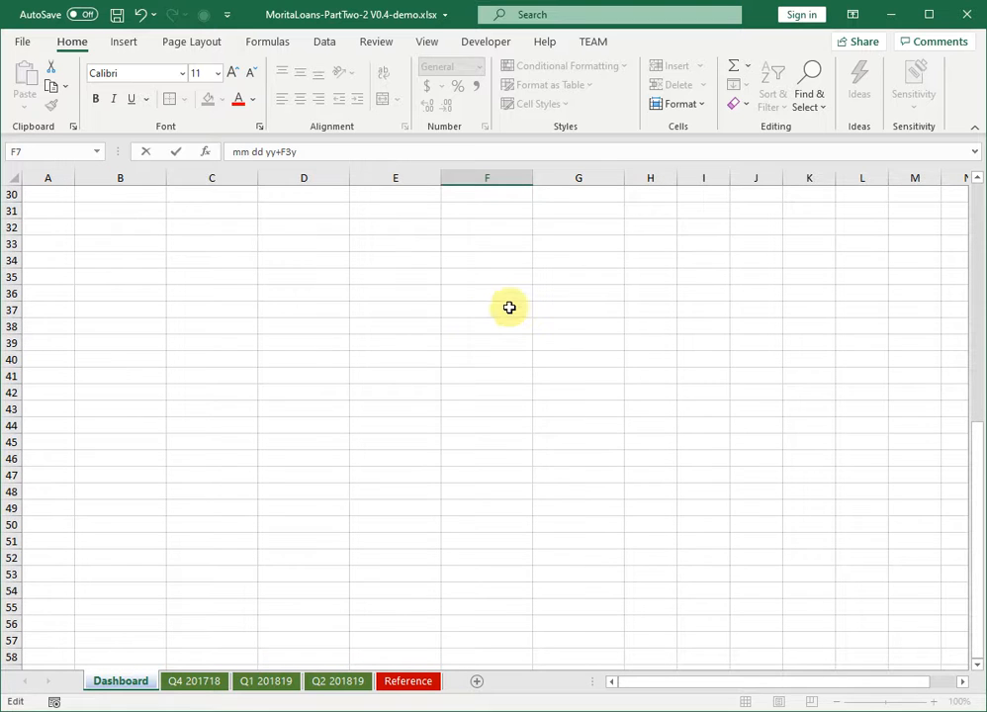
scroll(508, 308, "up", 6)
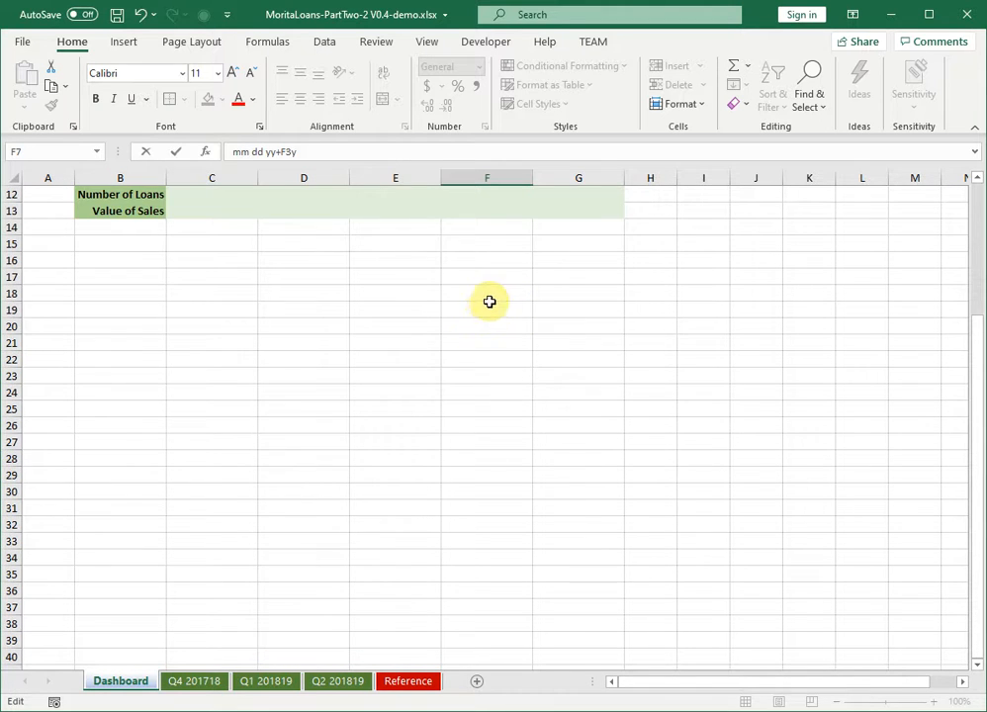
scroll(488, 302, "up", 4)
key("Escape")
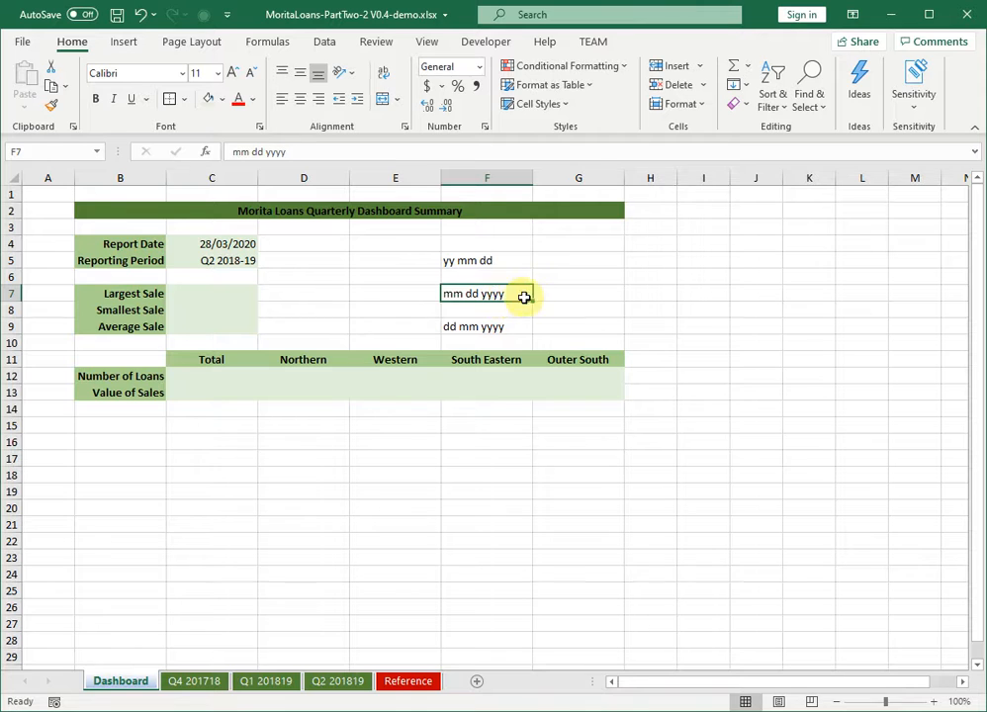
- Shorten the year in the other two sample patterns to mm dd yy in F7 and dd mm yy in F9
double_click(499, 292)
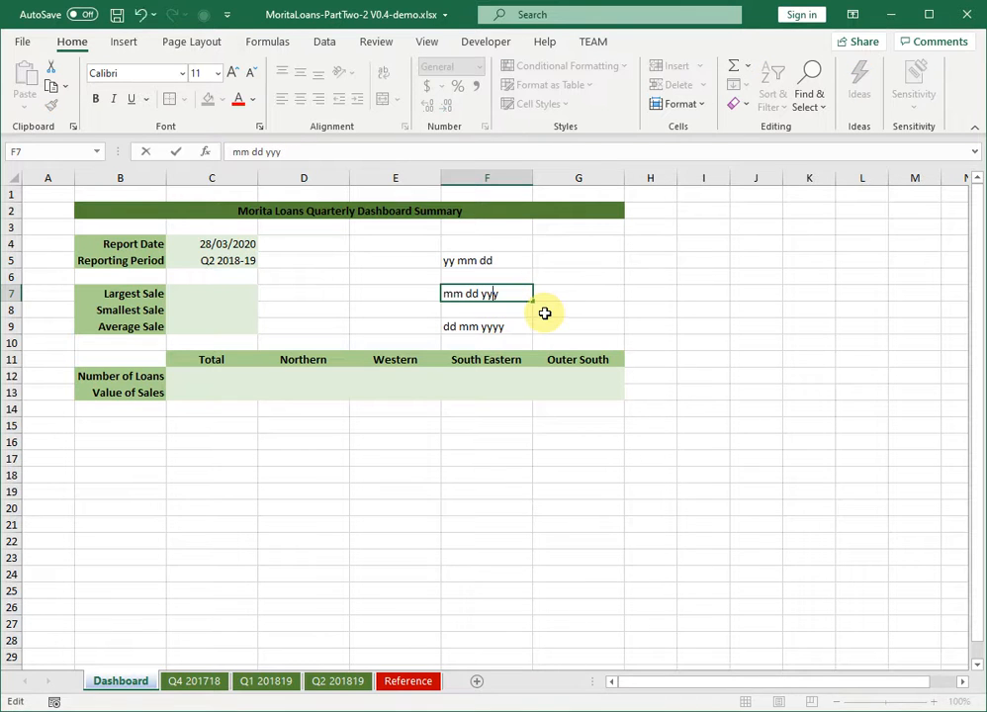
left_click(495, 326)
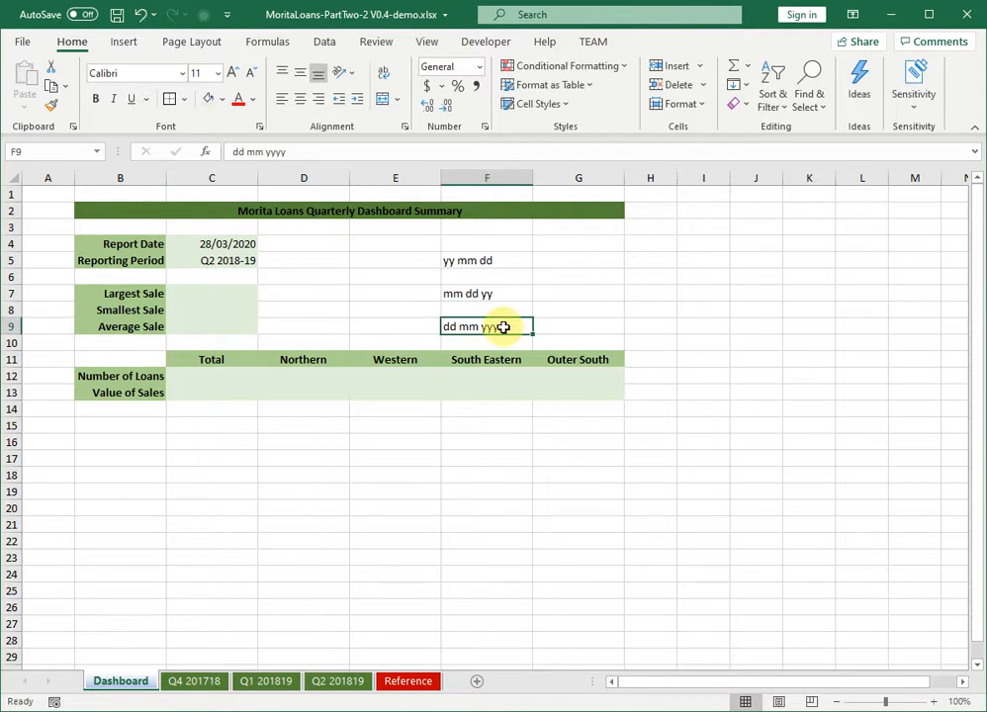
double_click(495, 326)
key("BackSpace")
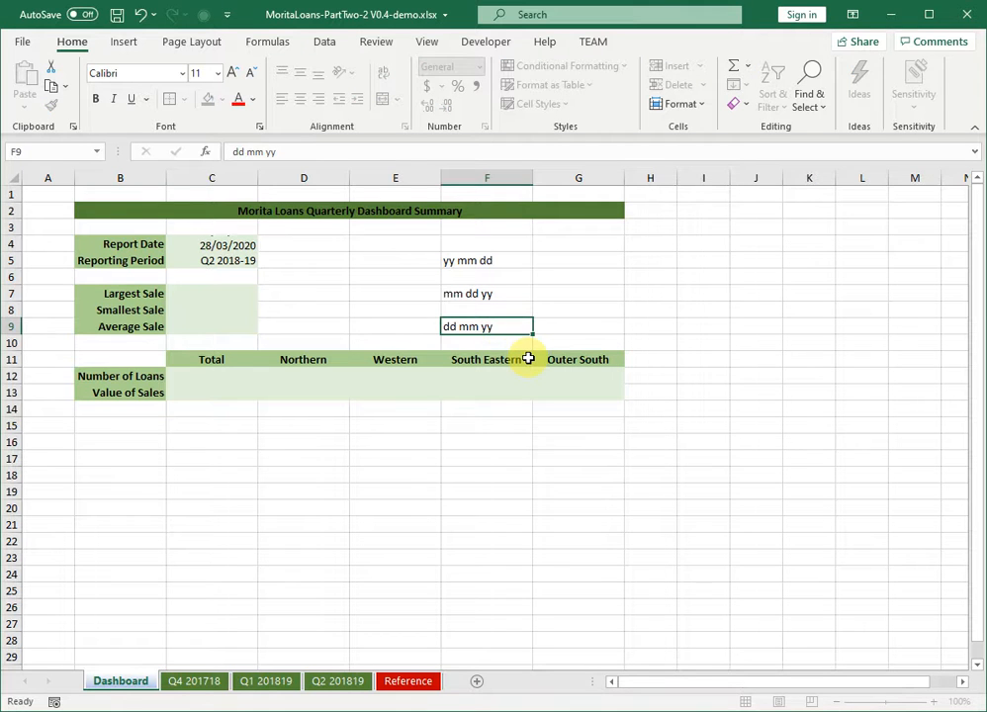
key("Return")
left_click_drag(488, 260, 500, 316)
left_click(222, 244)
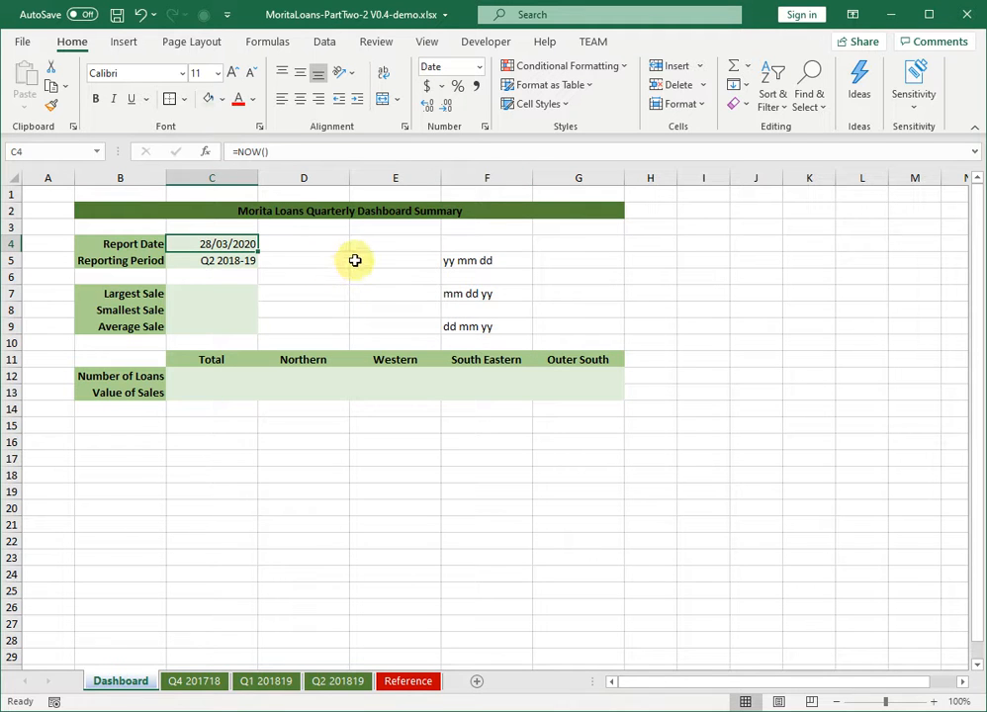
left_click(480, 69)
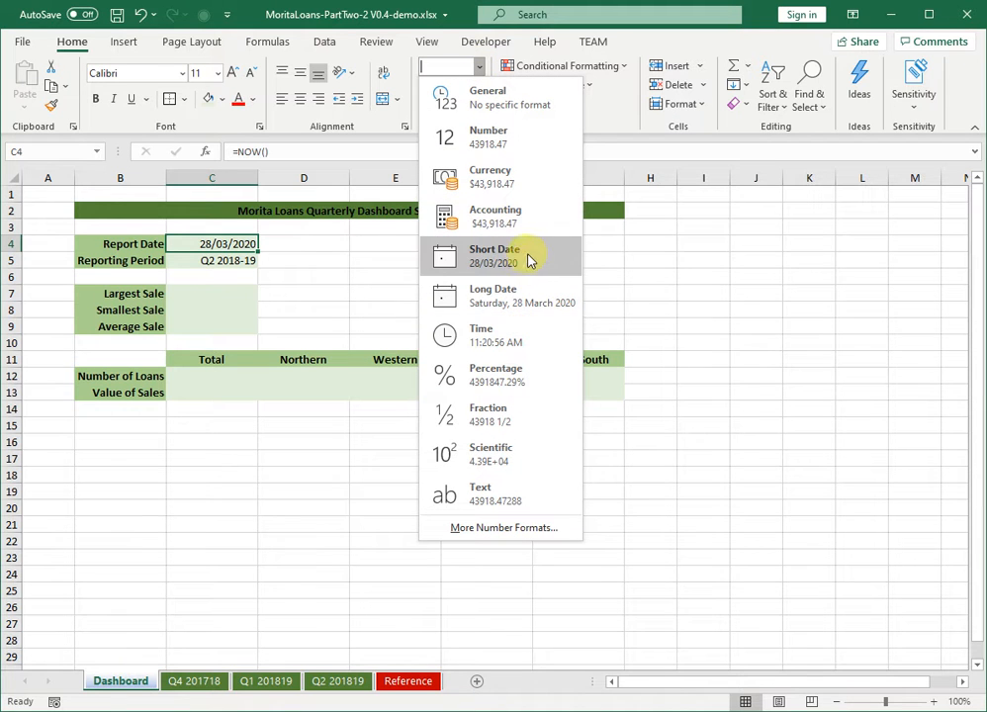
left_click(505, 528)
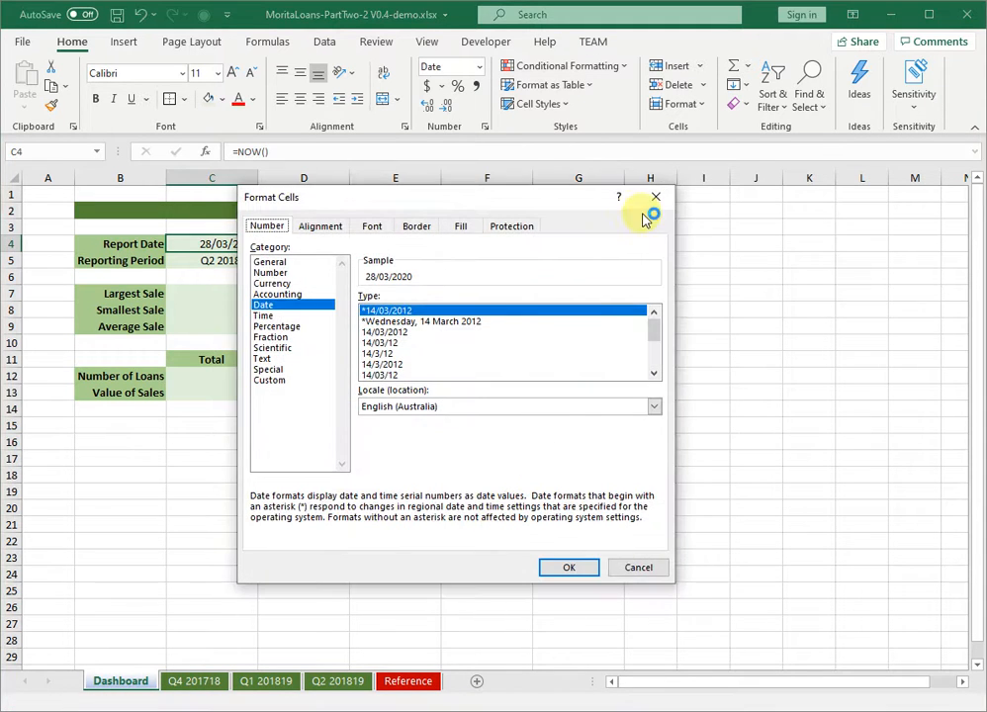
left_click(649, 205)
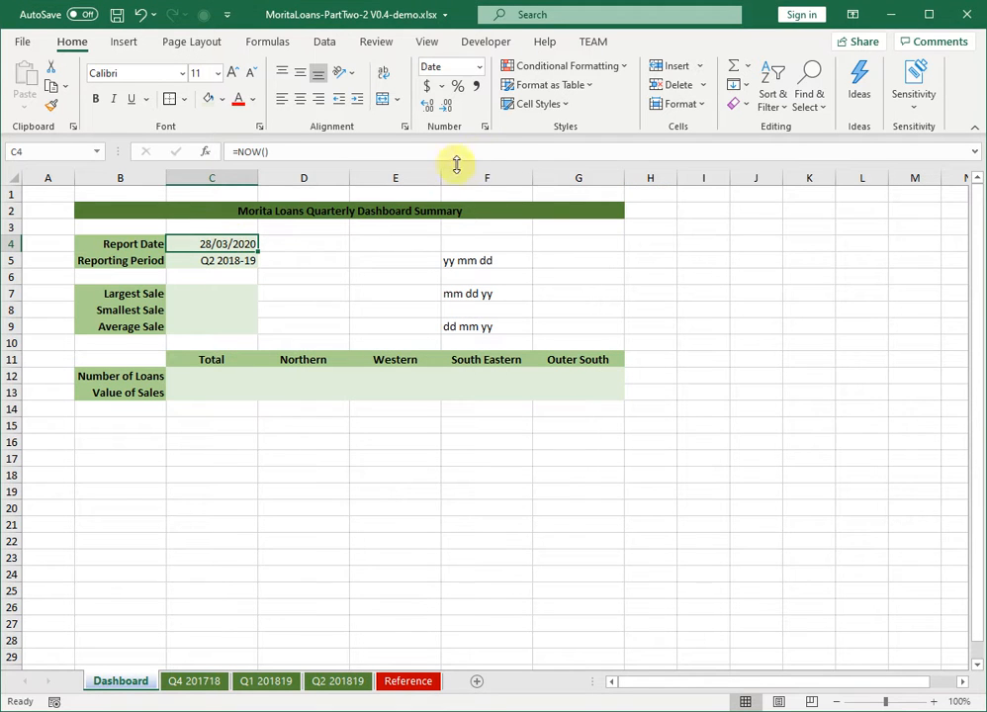
left_click(485, 127)
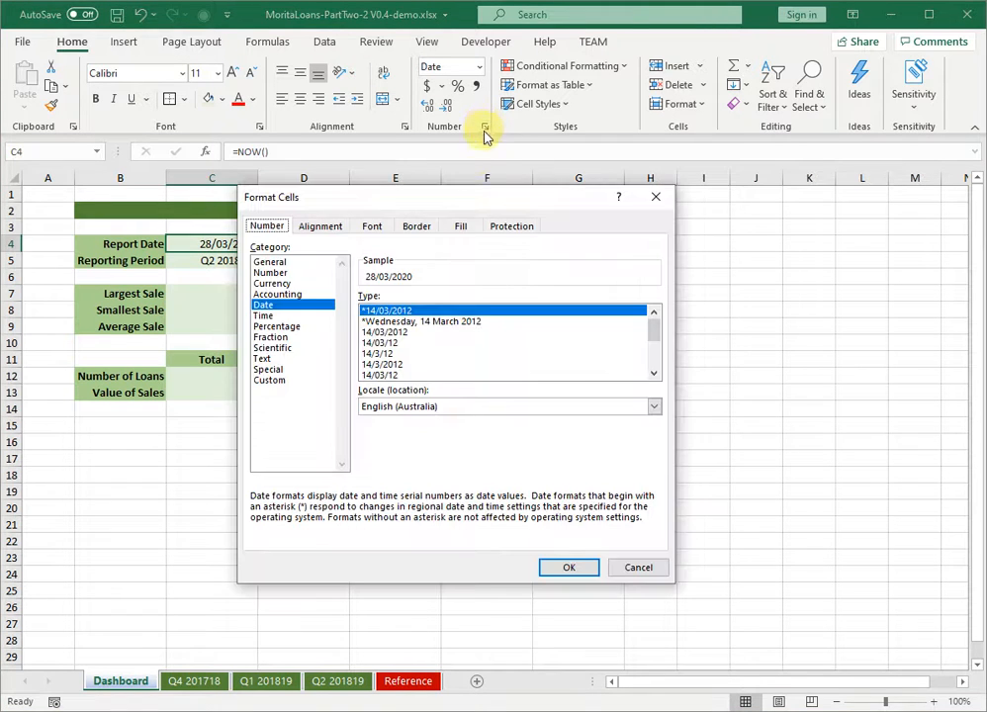
left_click(654, 196)
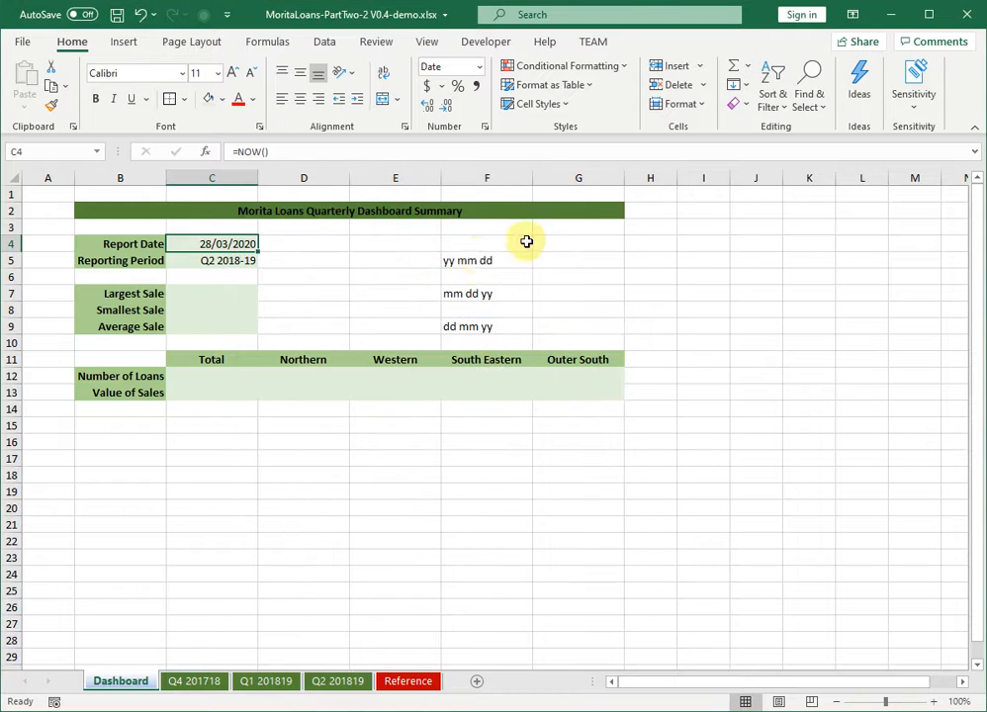
- Choose the long date type "Wednesday, 14 March 2012" in the cell format settings of Report Date cell C4
right_click(215, 245)
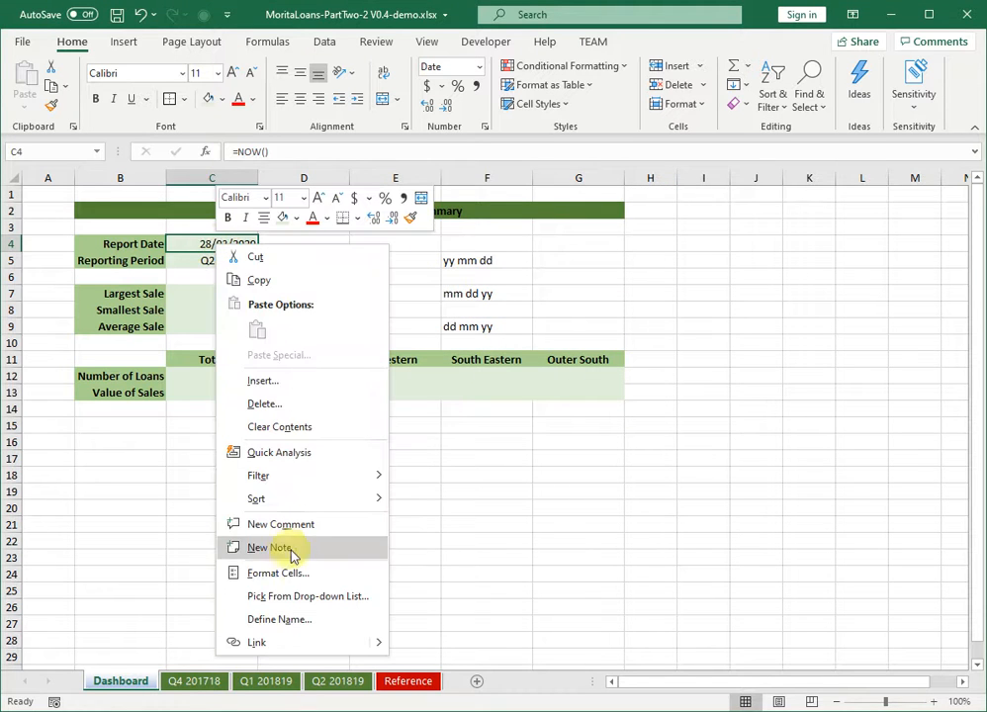
left_click(302, 579)
left_click_drag(366, 380, 563, 225)
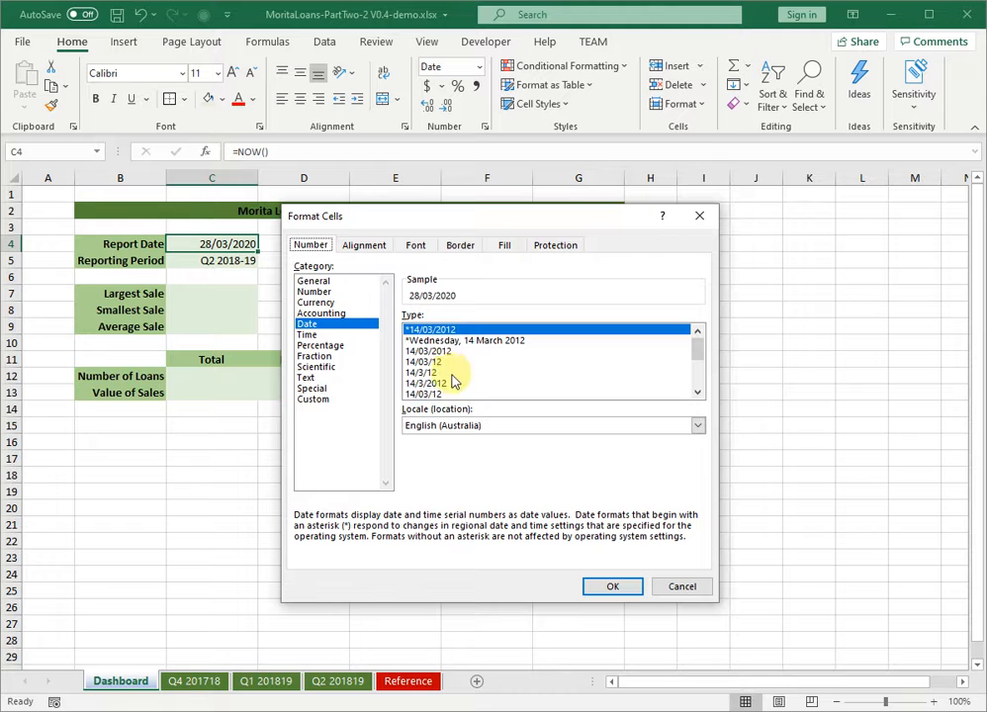
left_click(698, 396)
left_click(698, 396)
left_click(698, 396)
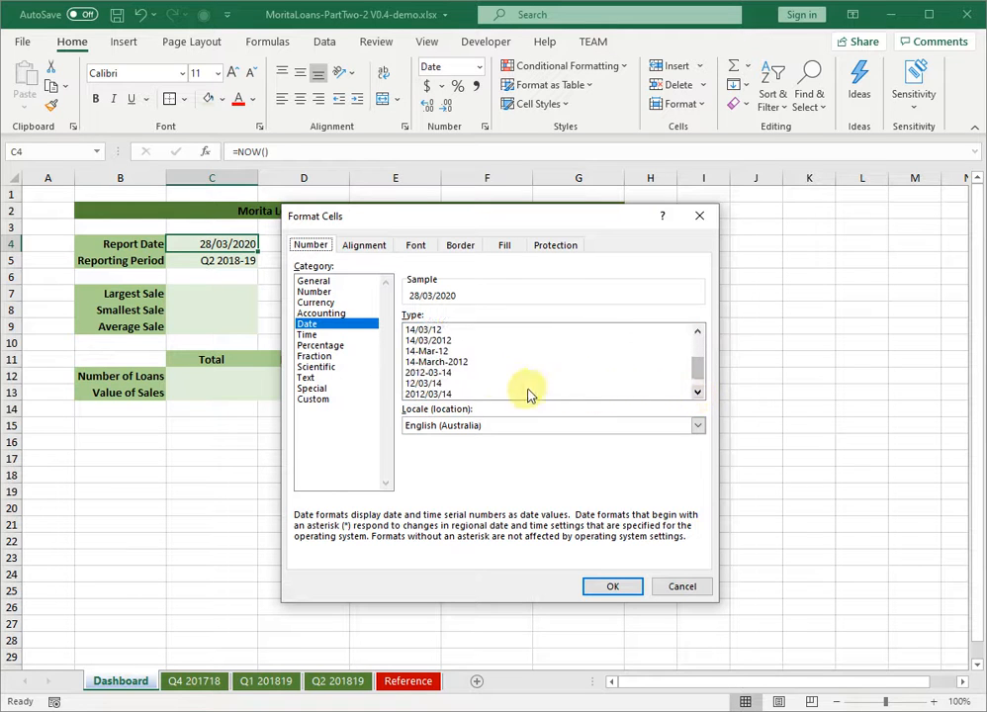
left_click(438, 362)
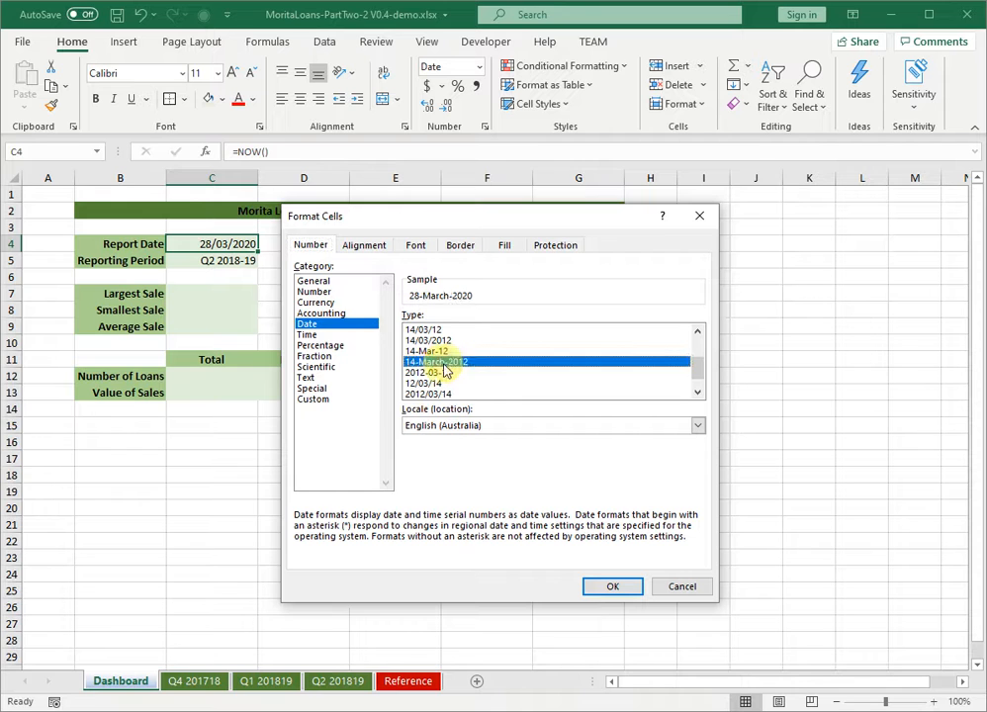
left_click(698, 394)
left_click(698, 394)
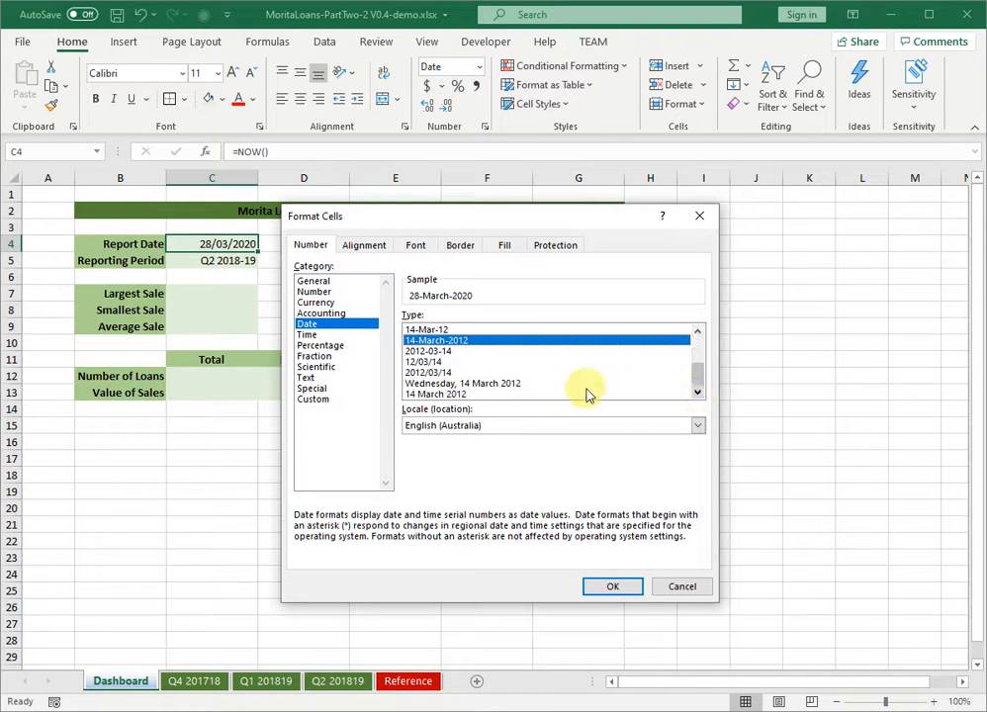
left_click(455, 384)
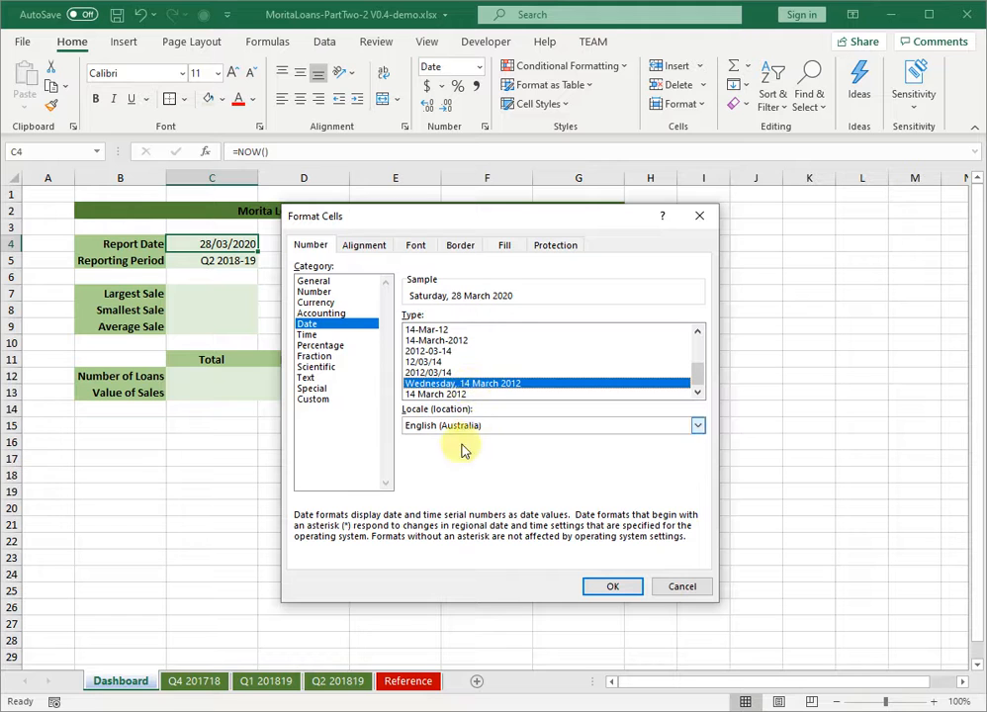
- Customize the C4 date format code to [$-en-AU]ddd, d mmm yyyy;@ with abbreviated weekday and month, and apply it
left_click(313, 399)
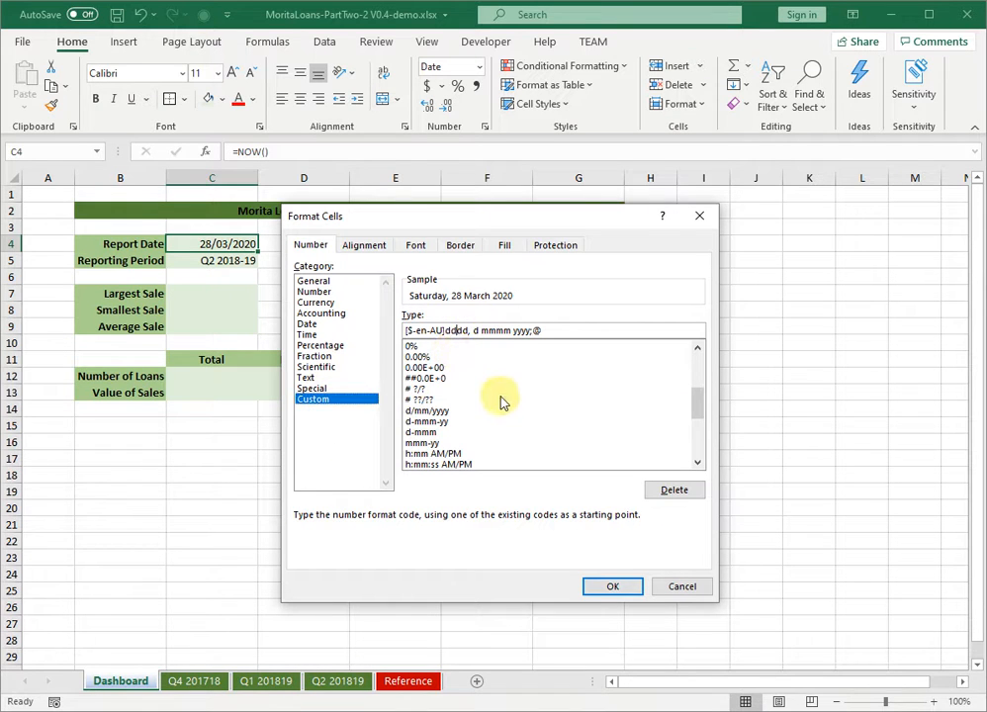
key("BackSpace")
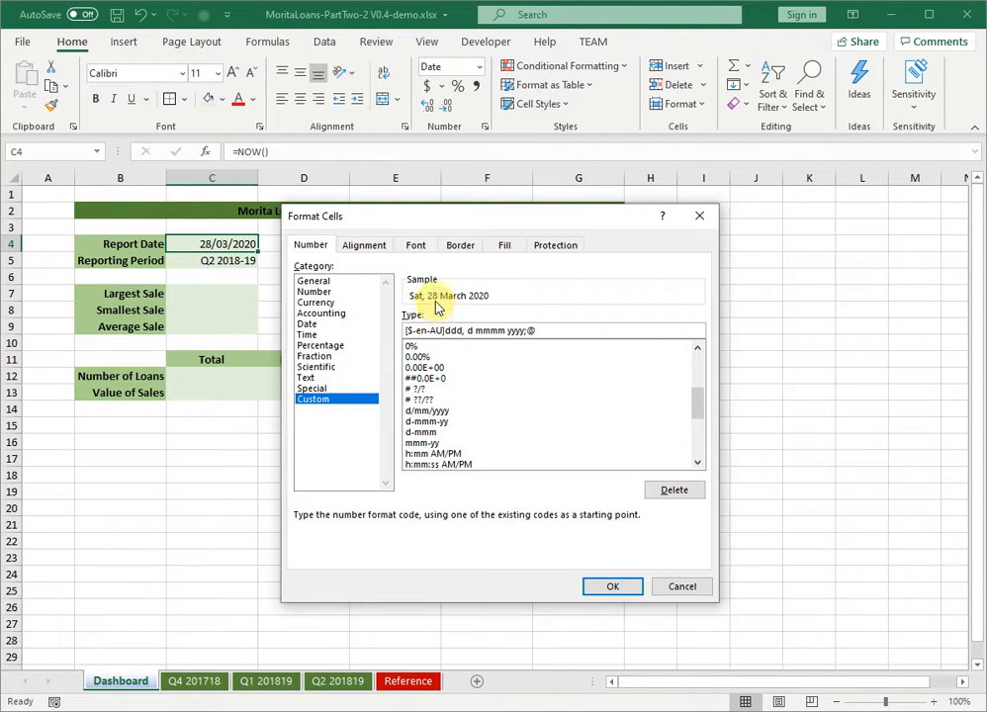
left_click(477, 330)
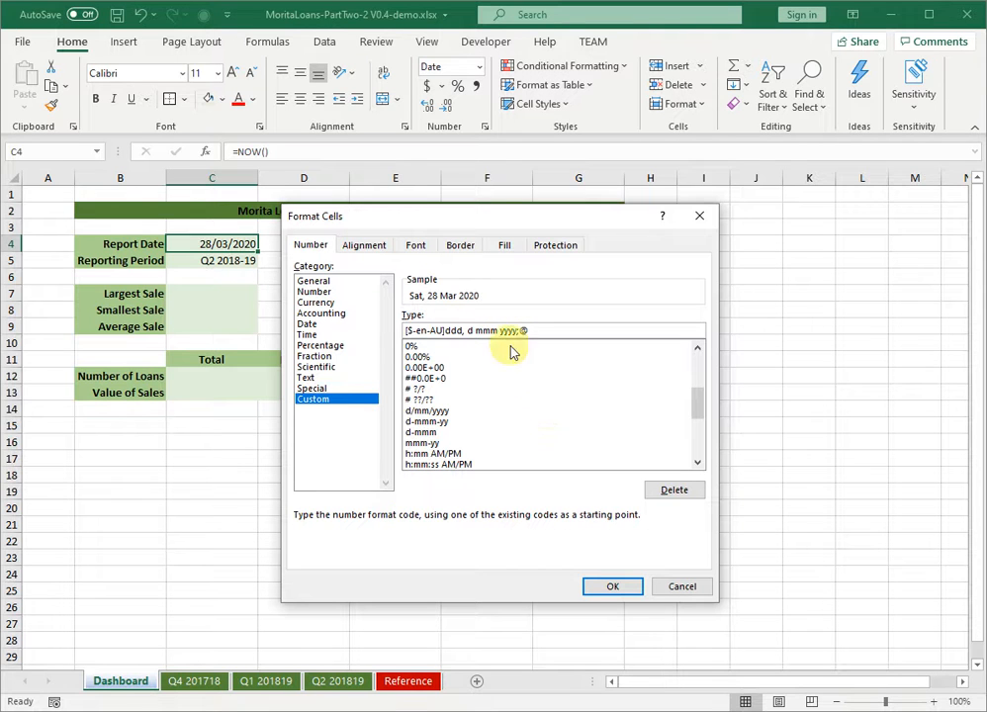
left_click(609, 587)
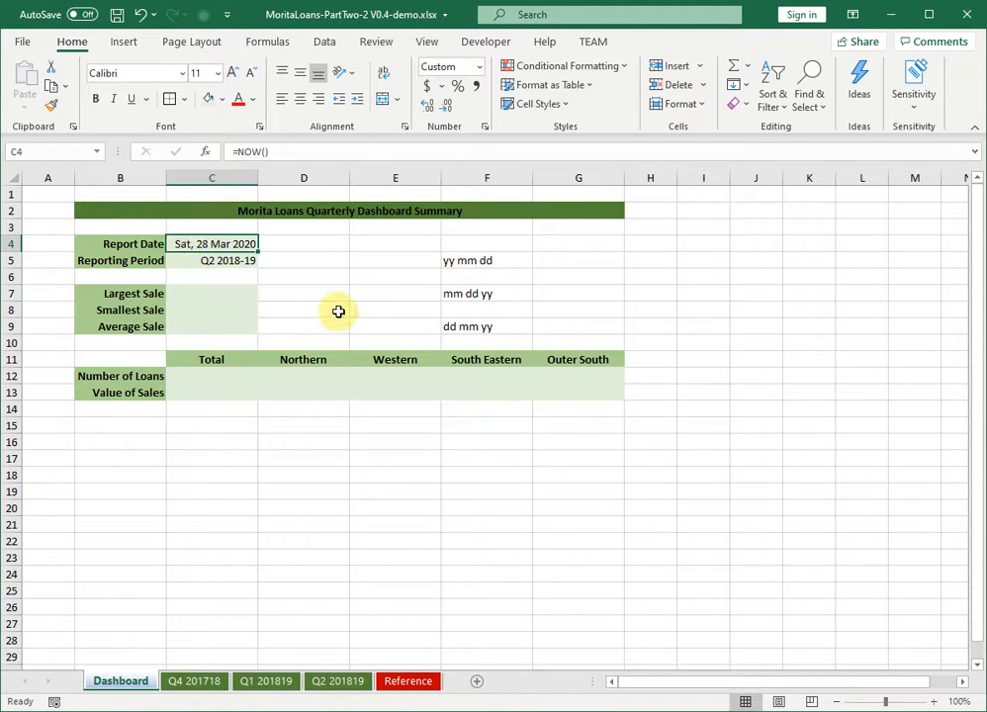
- Clear the three sample date patterns from cells F5 to F9 and reselect Report Date cell C4
left_click_drag(489, 259, 491, 327)
key("Delete")
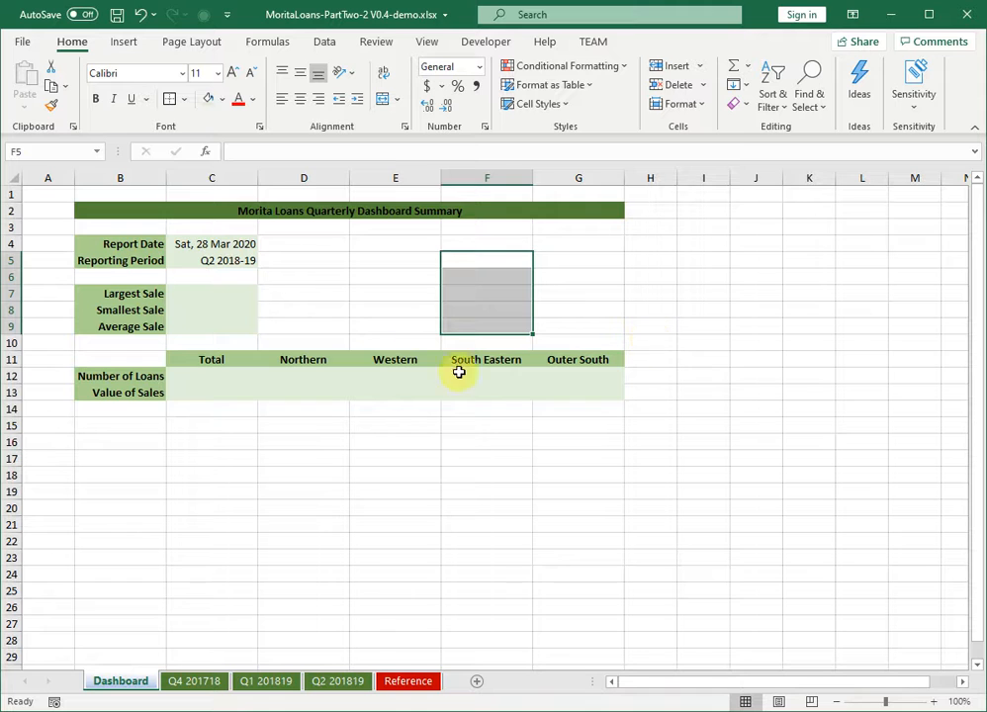
left_click(221, 245)
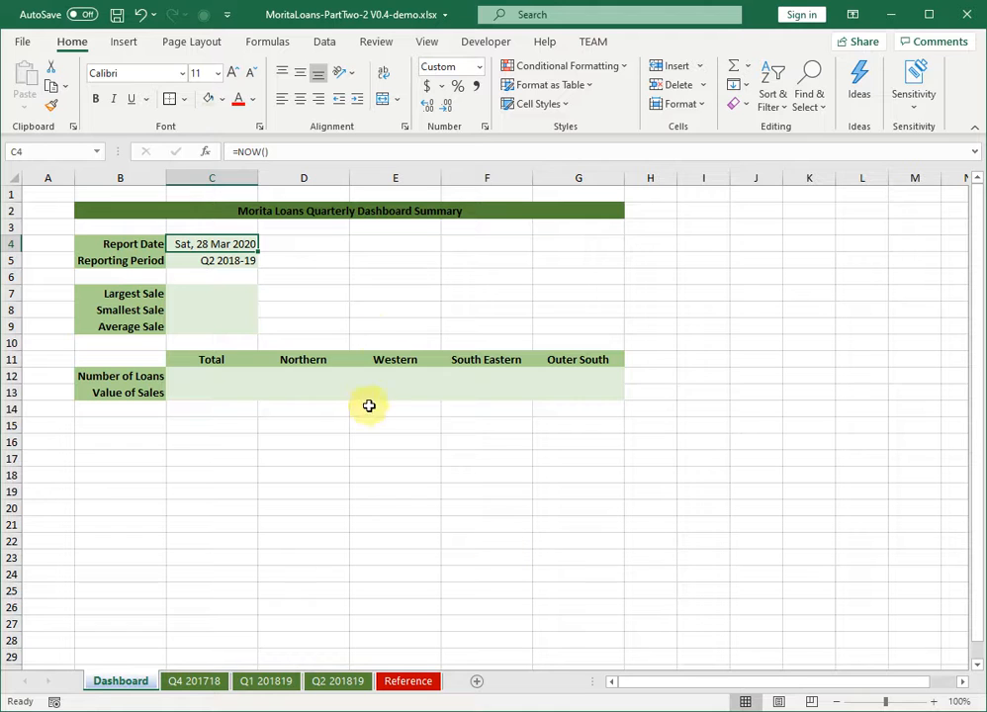
- Search for the MAX function and insert it in the Largest Sale cell C7
left_click(187, 296)
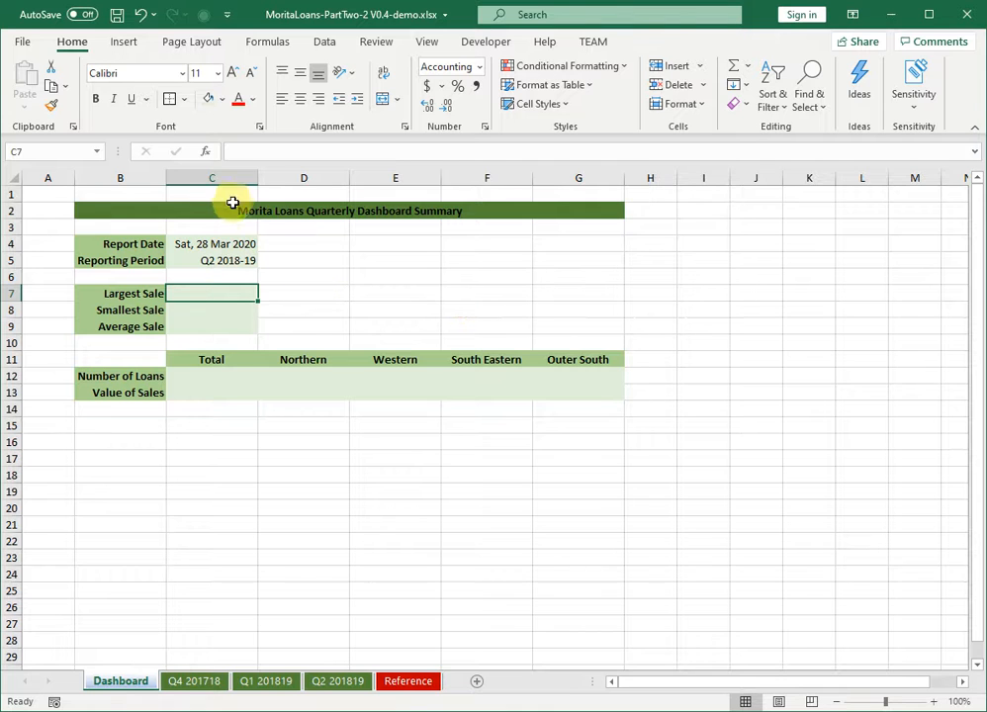
left_click(204, 154)
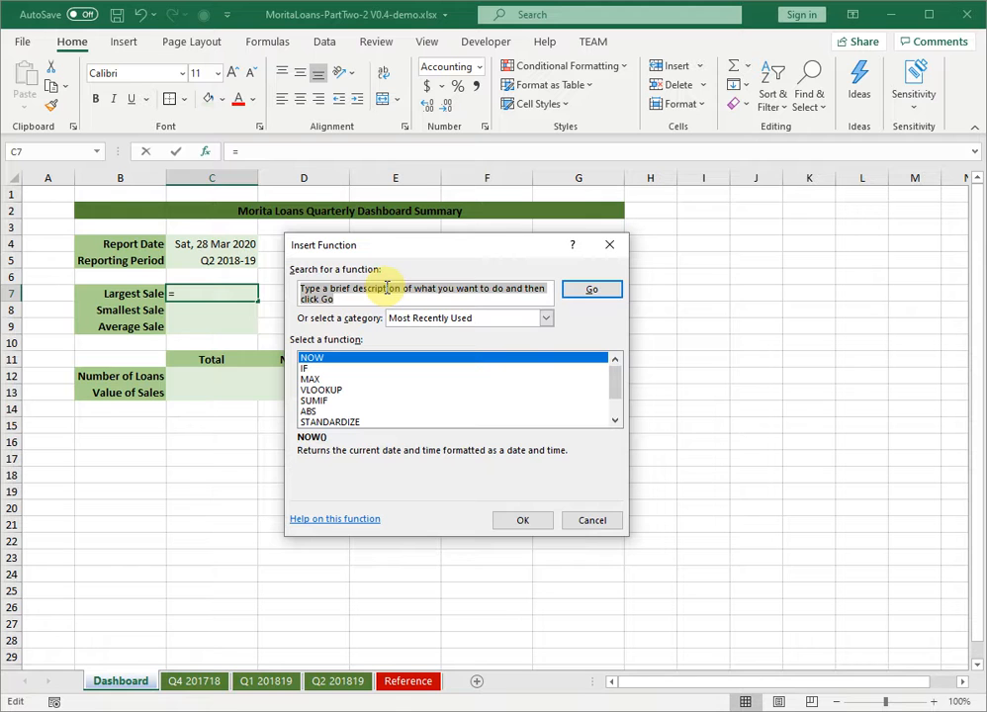
type("max")
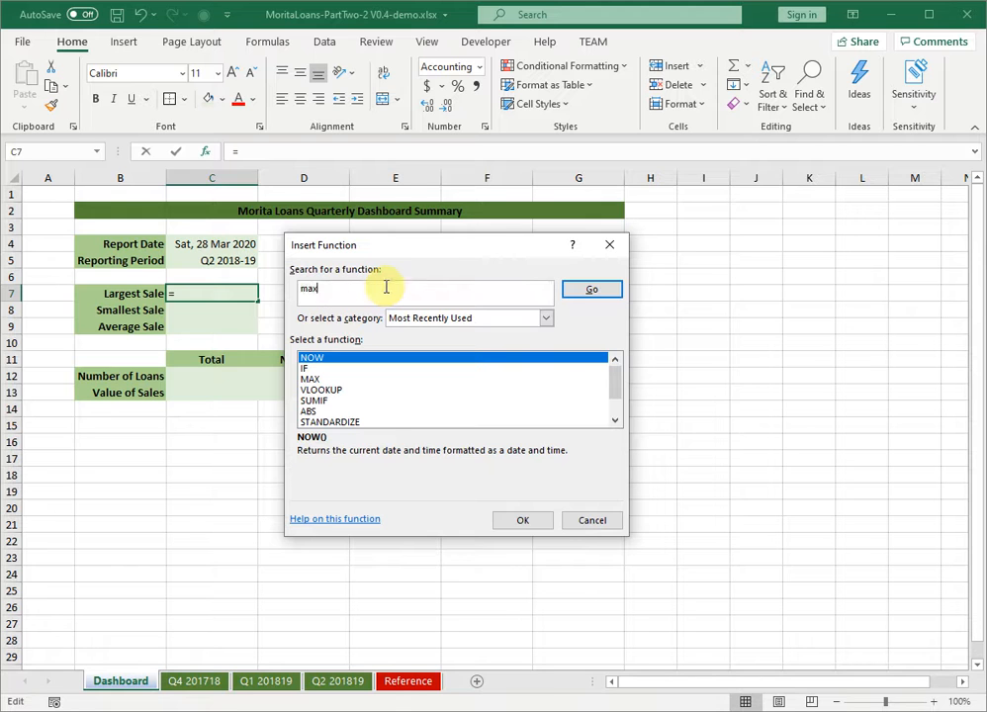
left_click(579, 290)
double_click(353, 365)
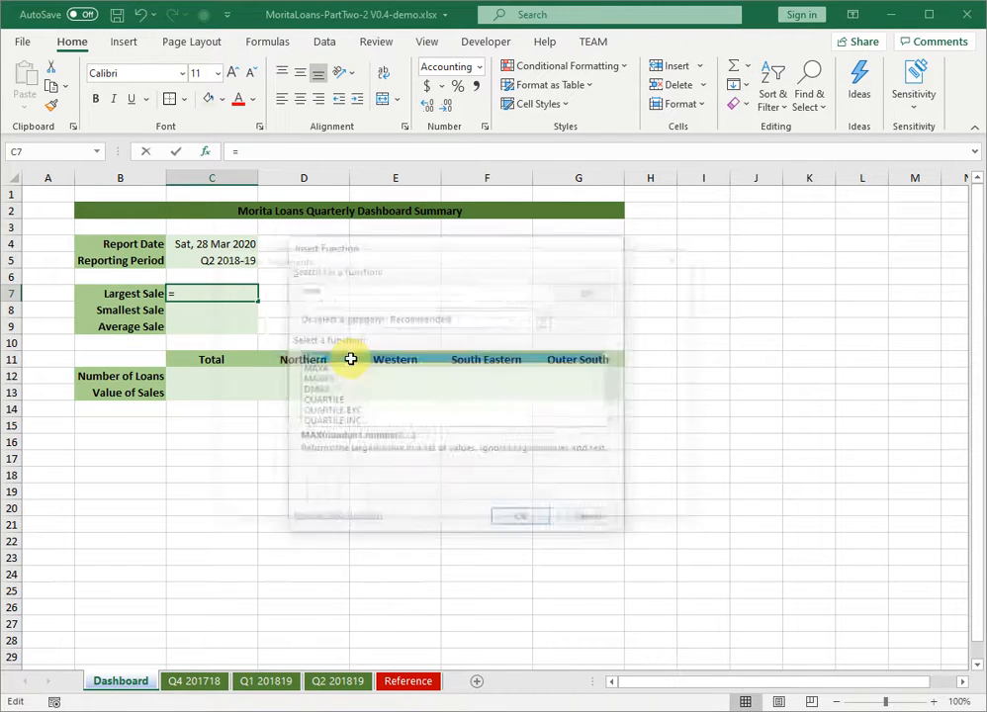
mouse_move(414, 273)
left_mouse_down()
mouse_move(443, 311)
mouse_move(418, 251)
left_mouse_up()
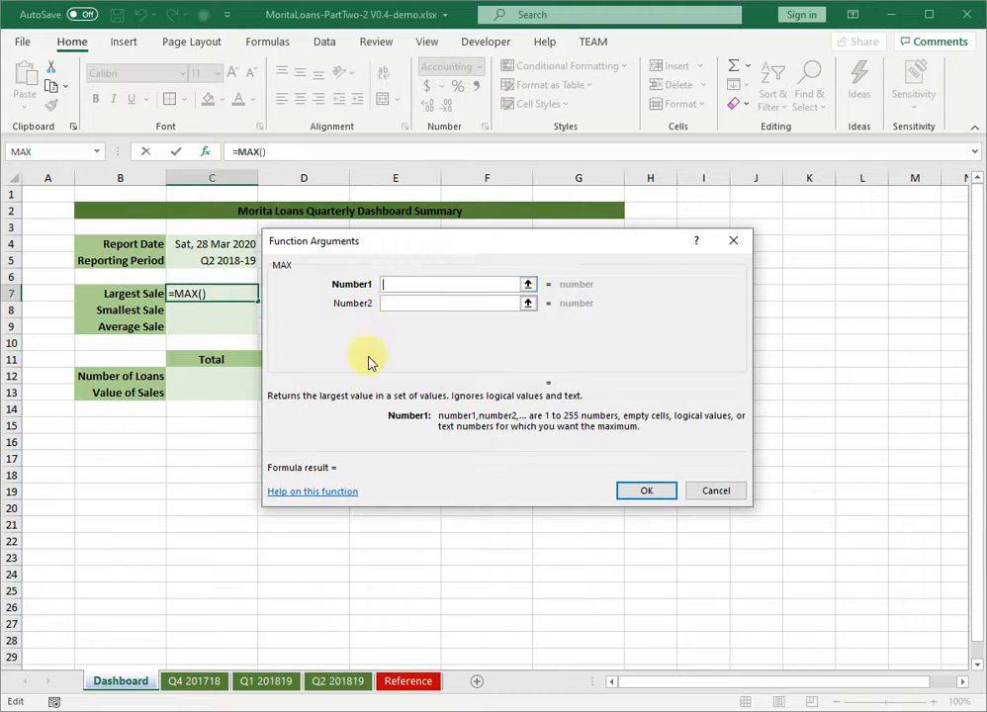
left_click(528, 284)
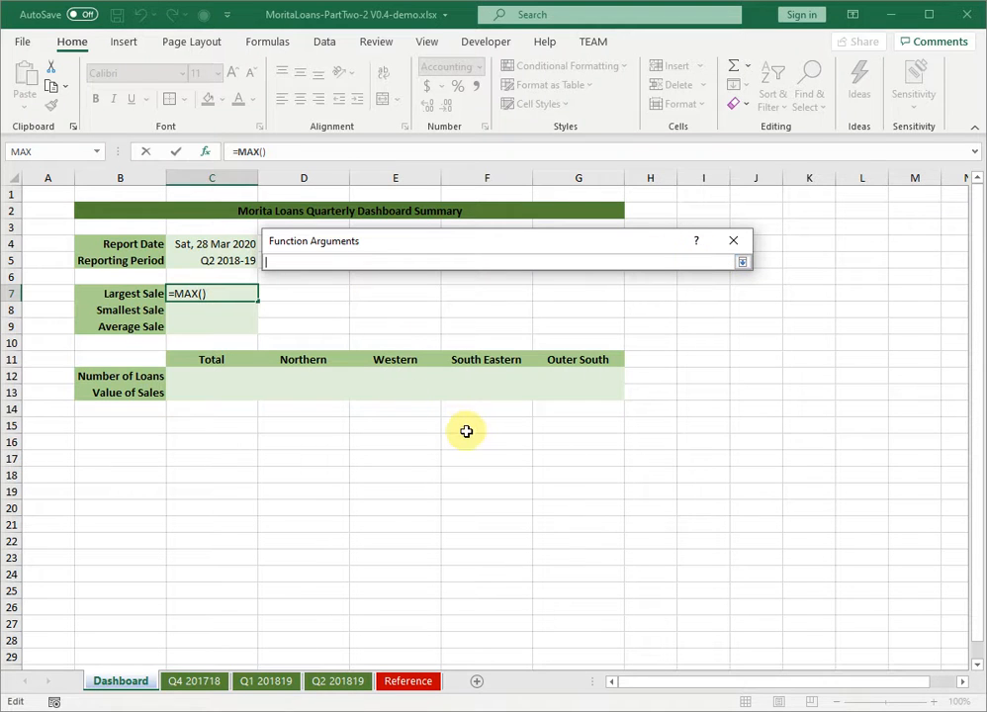
key("Return")
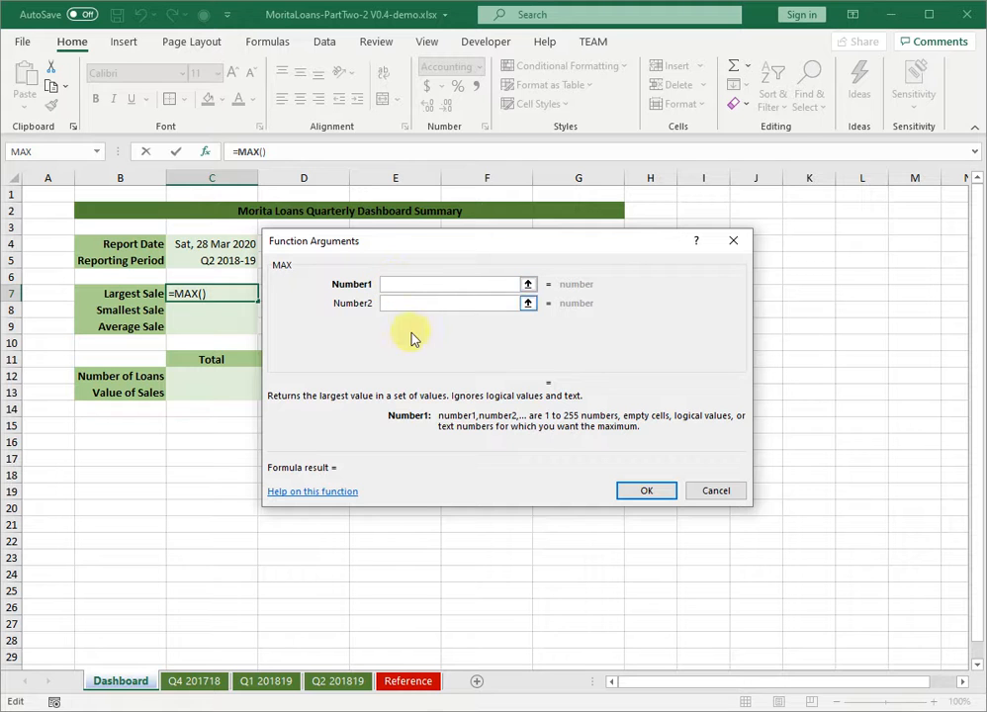
- Reference the Sale Revenue range S2:S33 on the Q2 201819 sheet as the first MAX argument
left_click(334, 684)
left_click_drag(767, 685, 840, 686)
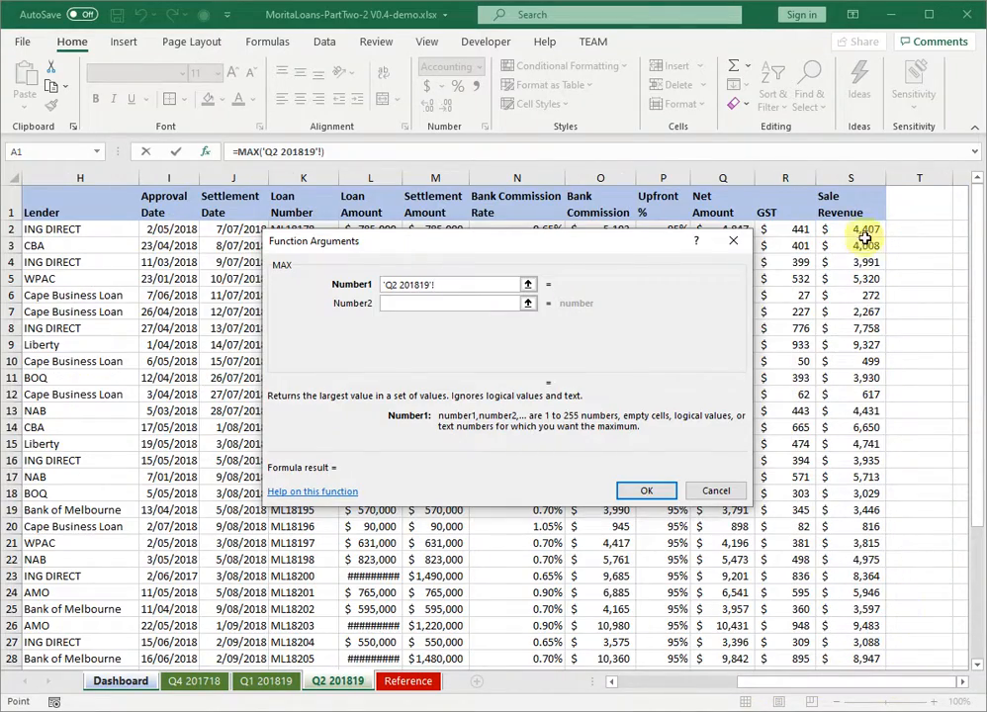
left_click_drag(858, 228, 860, 589)
scroll(860, 589, "up", 3)
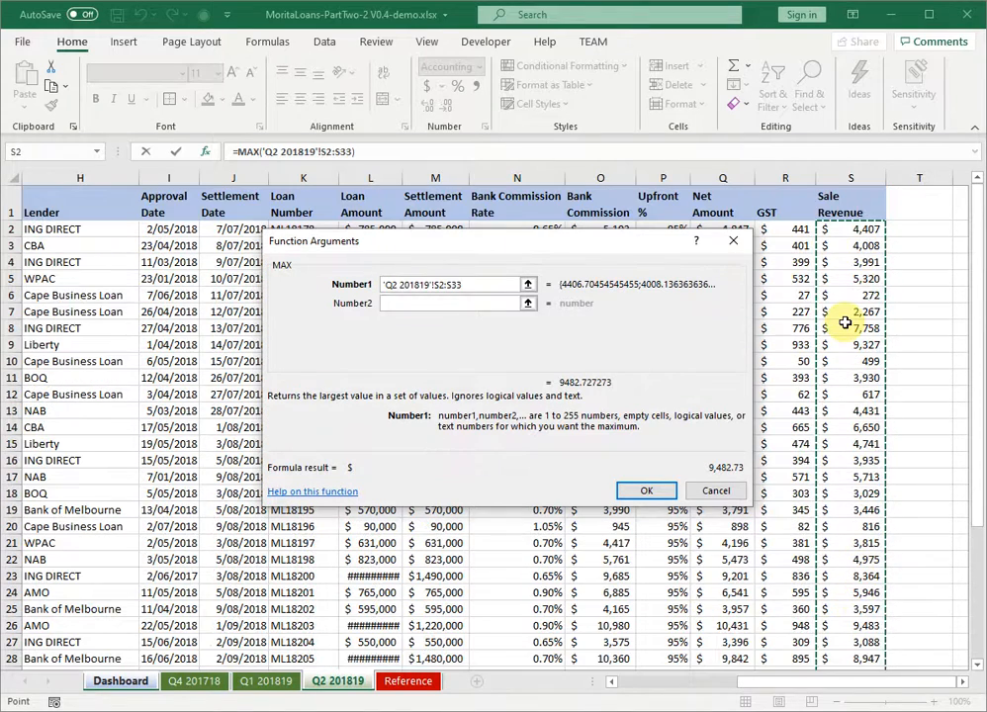
- Try picking separate Sale Revenue cells S2, S5, S8, S13, S17, S21, S26 and S27, and S6 alone, as the MAX argument
left_click(846, 229)
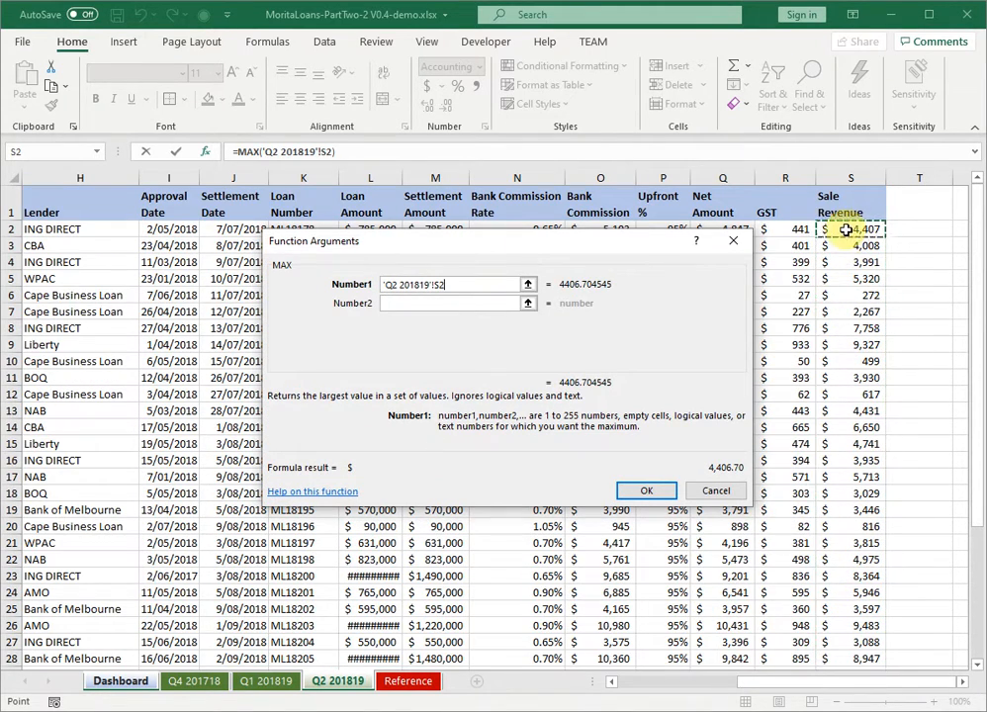
left_click(858, 278, "ctrl")
left_click(857, 328, "ctrl")
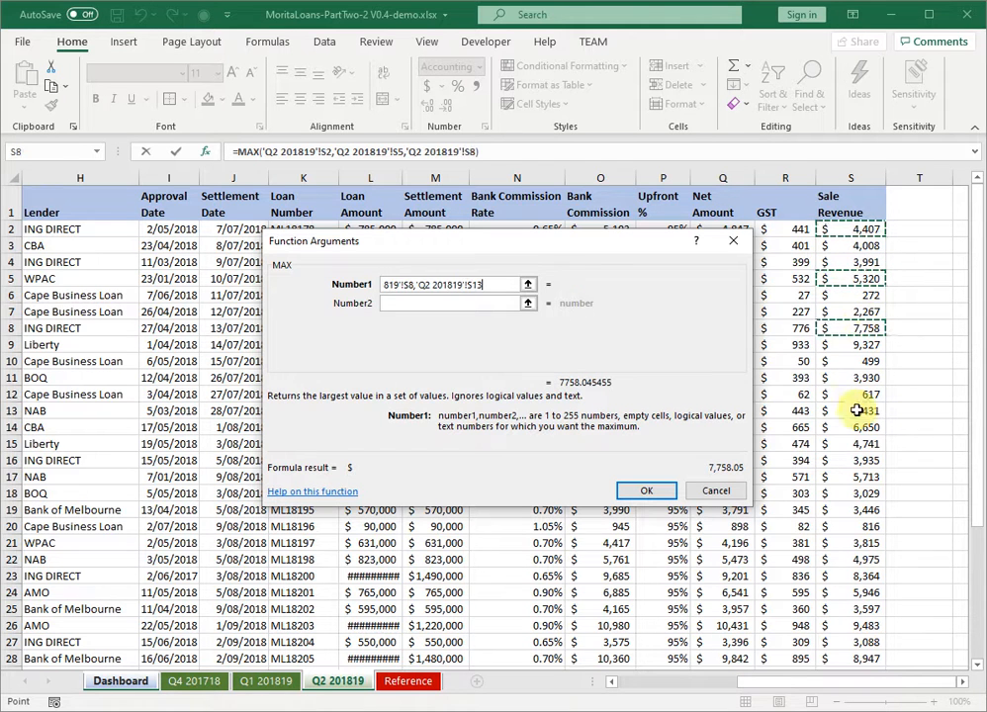
left_click(856, 410, "ctrl")
left_click(854, 476, "ctrl")
left_click(851, 543, "ctrl")
left_click(856, 625, "ctrl")
left_click(857, 642, "ctrl")
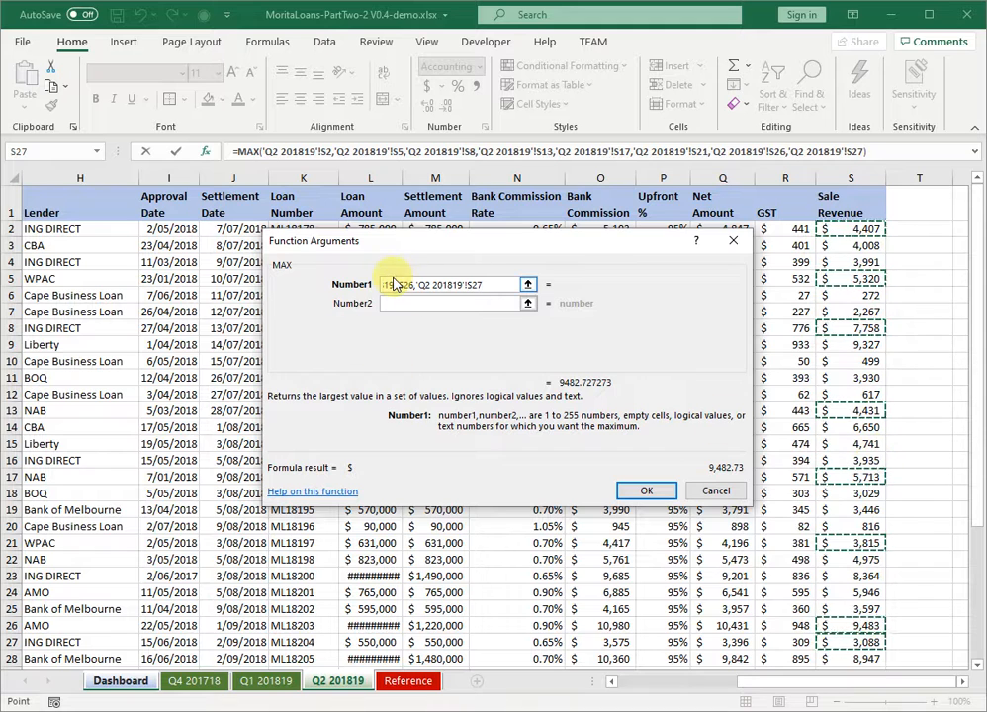
left_click(857, 295)
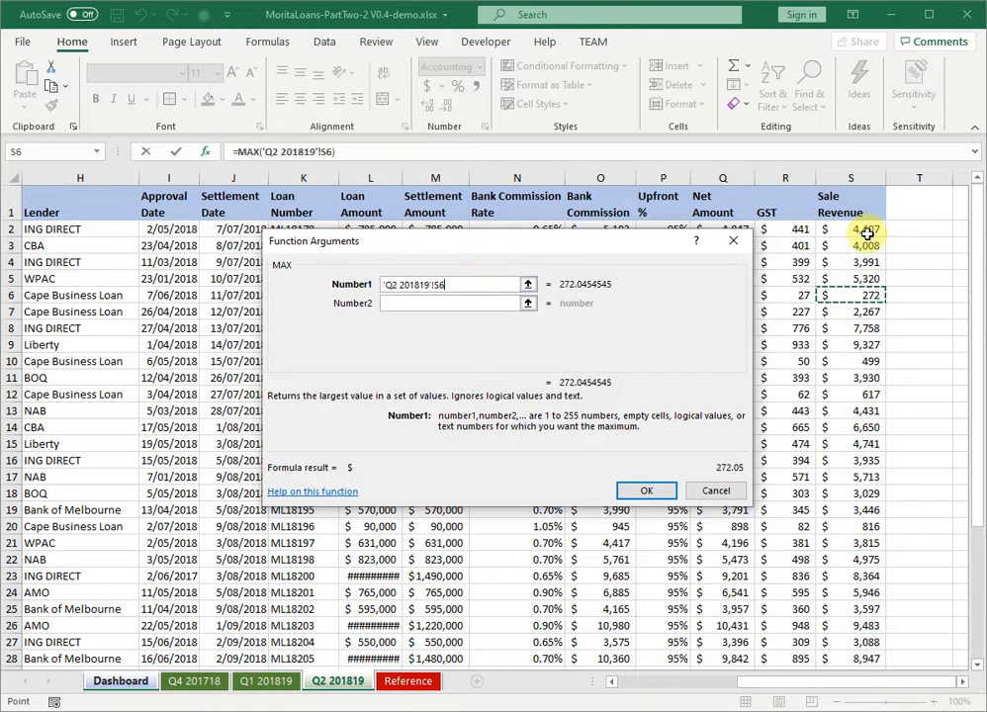
- Set the MAX argument to the Sale Revenue range S2:S33, make it absolute as $S$2:$S$33, and complete the formula
left_click(856, 228)
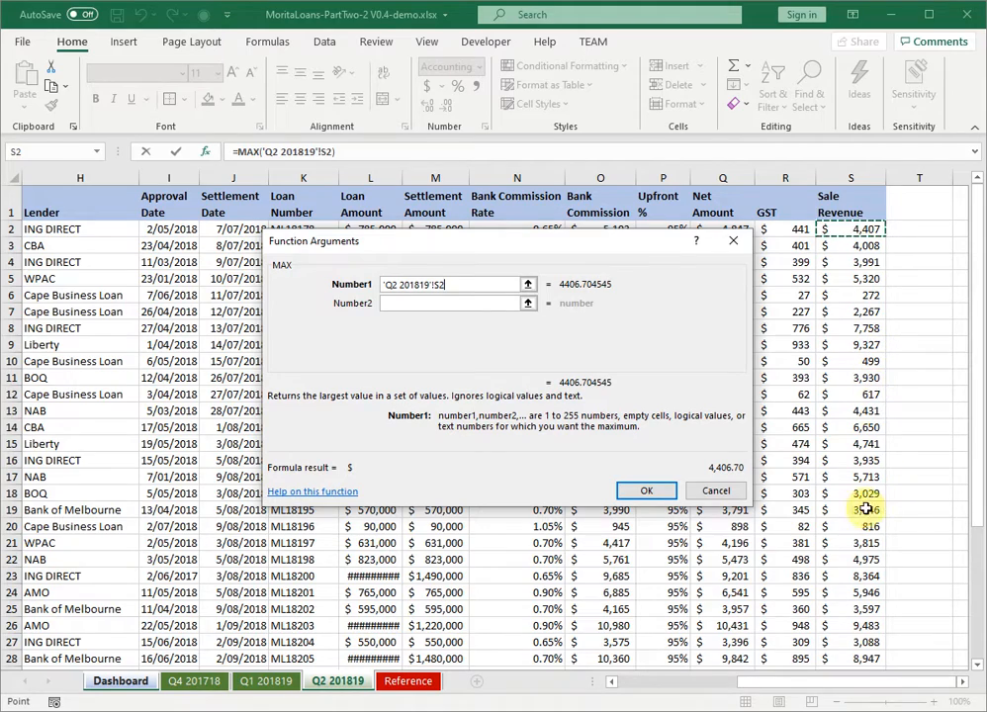
scroll(846, 509, "down", 3)
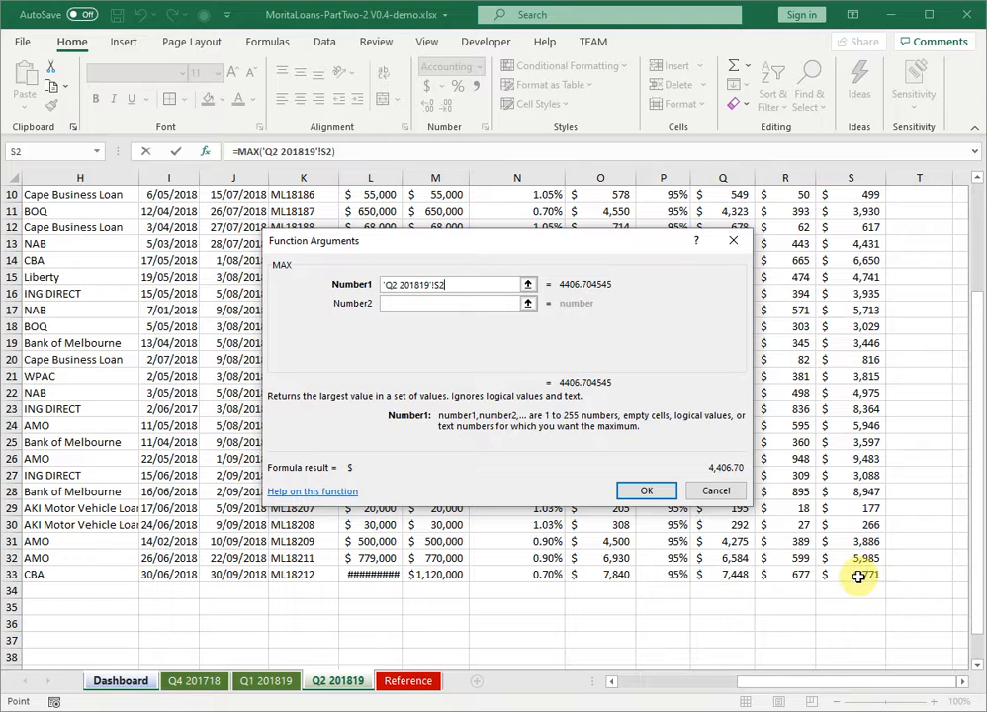
left_click(858, 576, "shift")
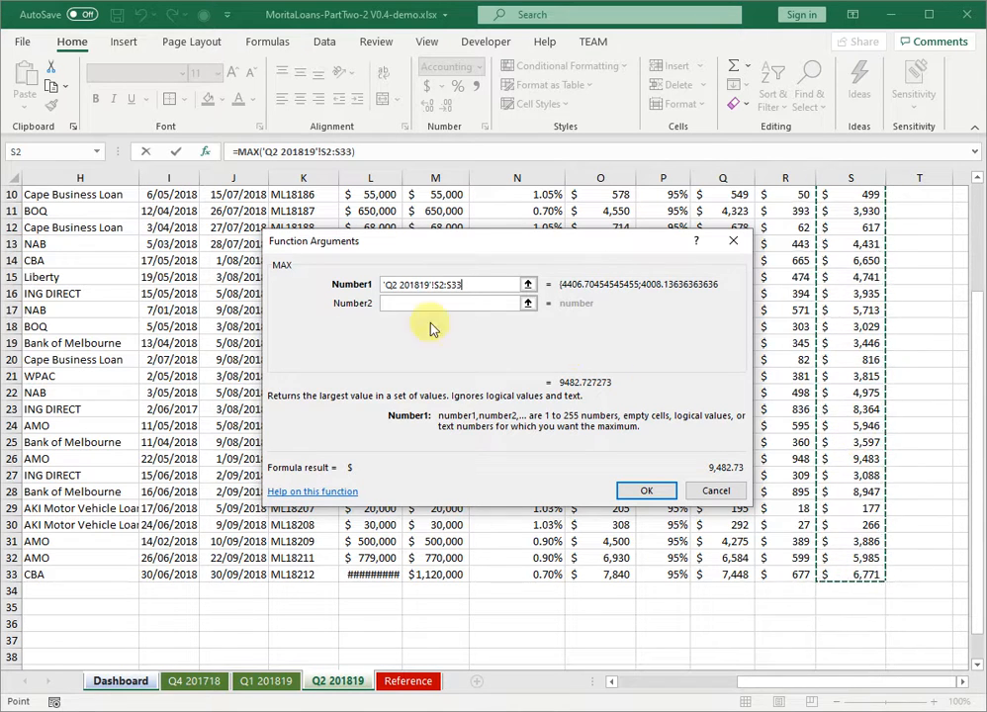
left_click(431, 286)
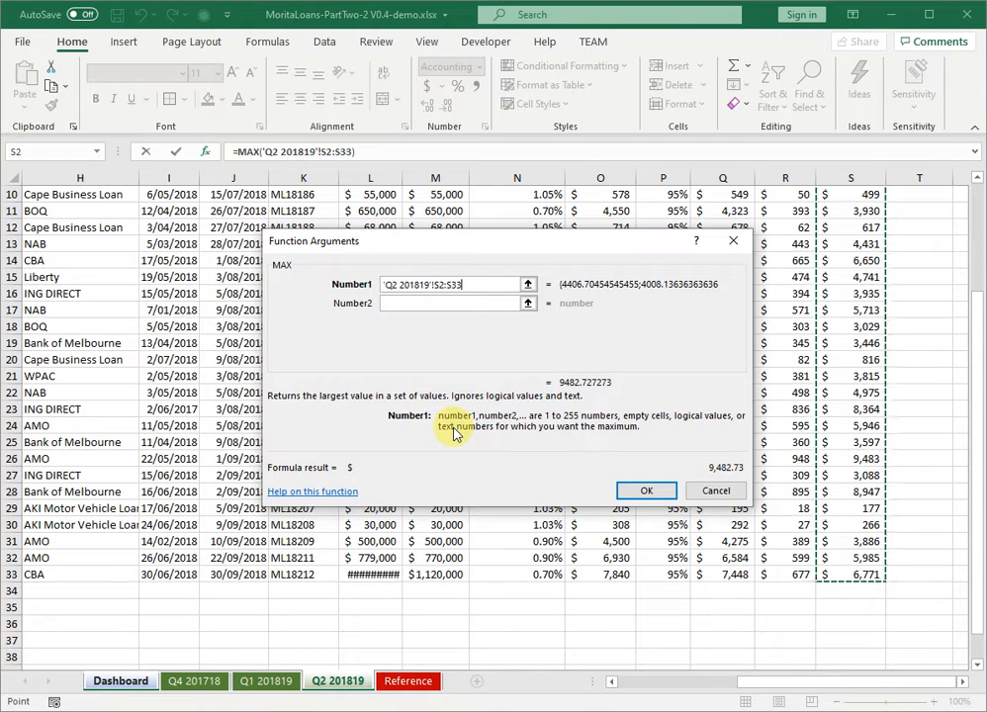
key("F4")
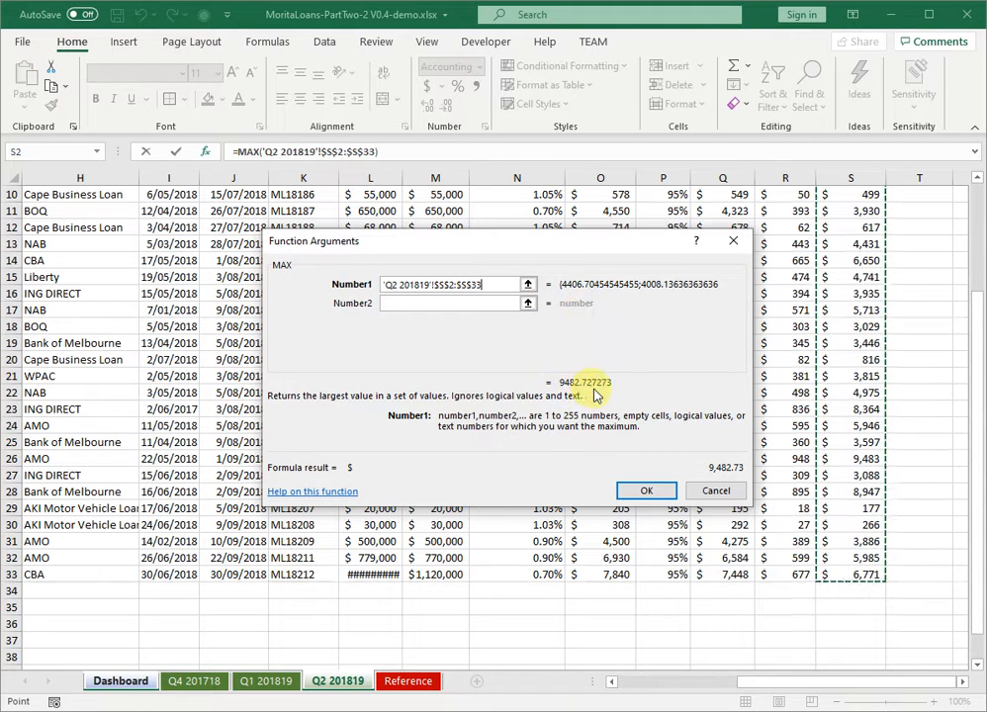
left_click(645, 494)
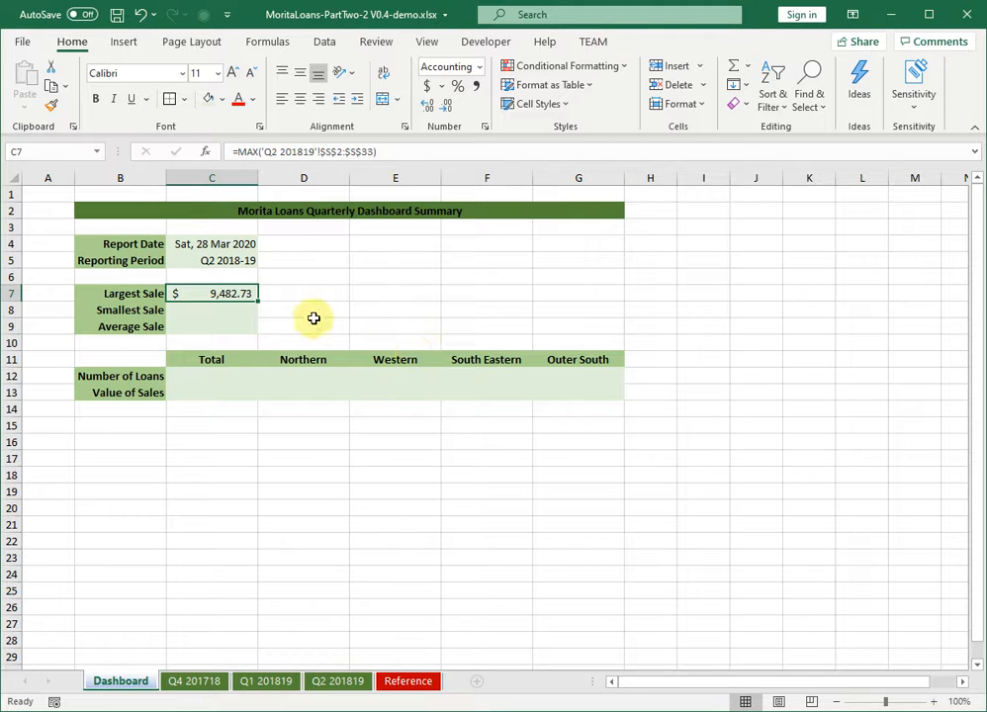
- Search for the MIN function and insert it in the Smallest Sale cell C8
left_click(212, 310)
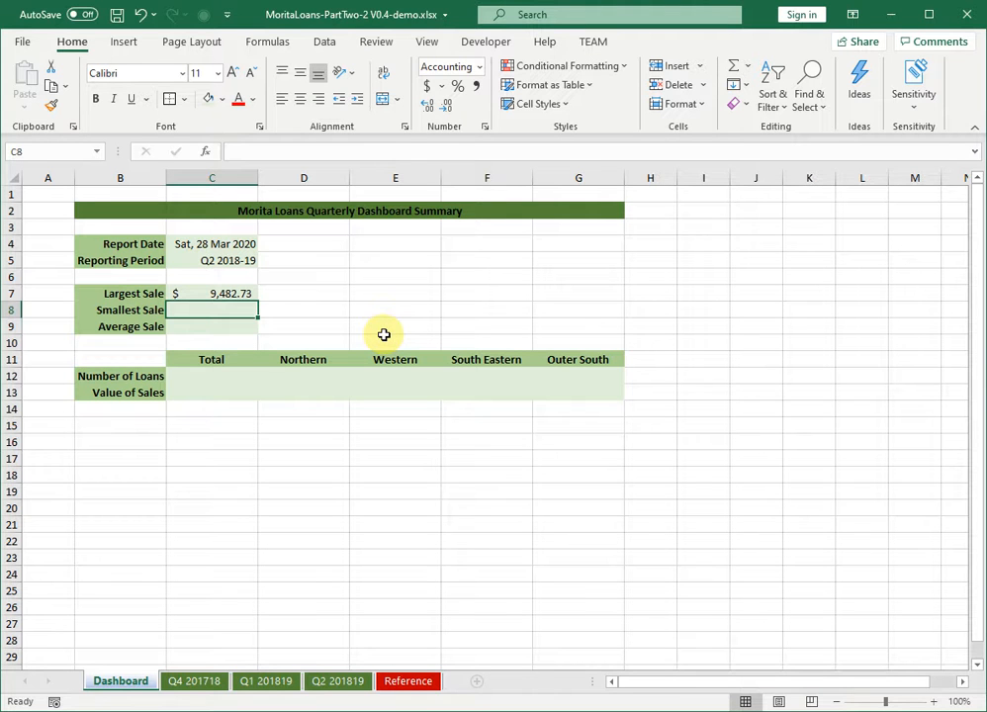
left_click(205, 151)
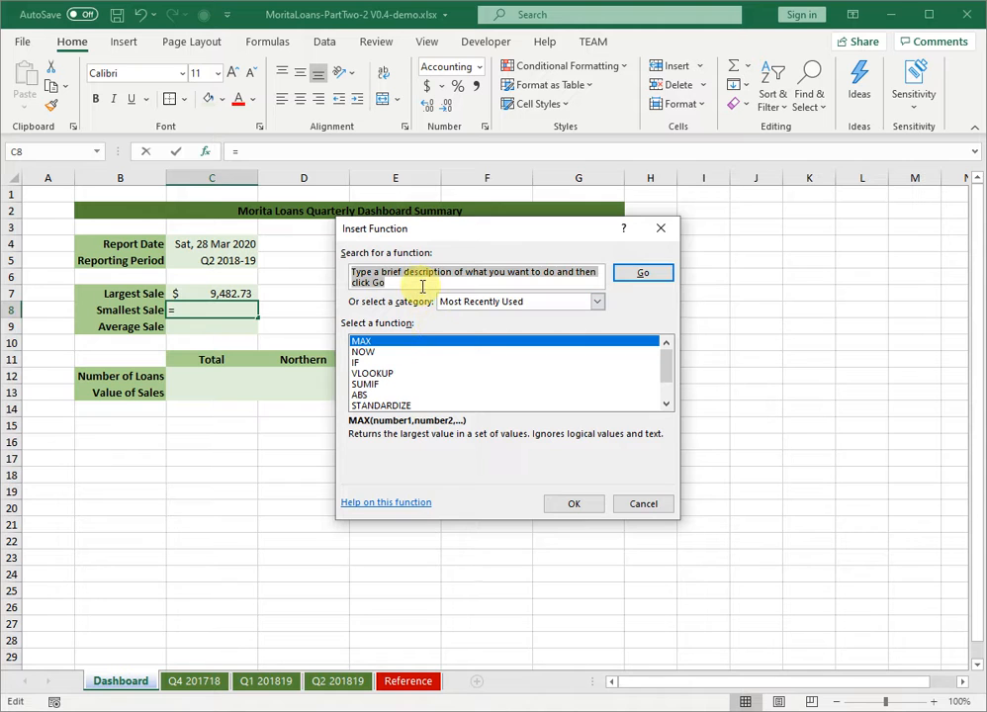
type("min")
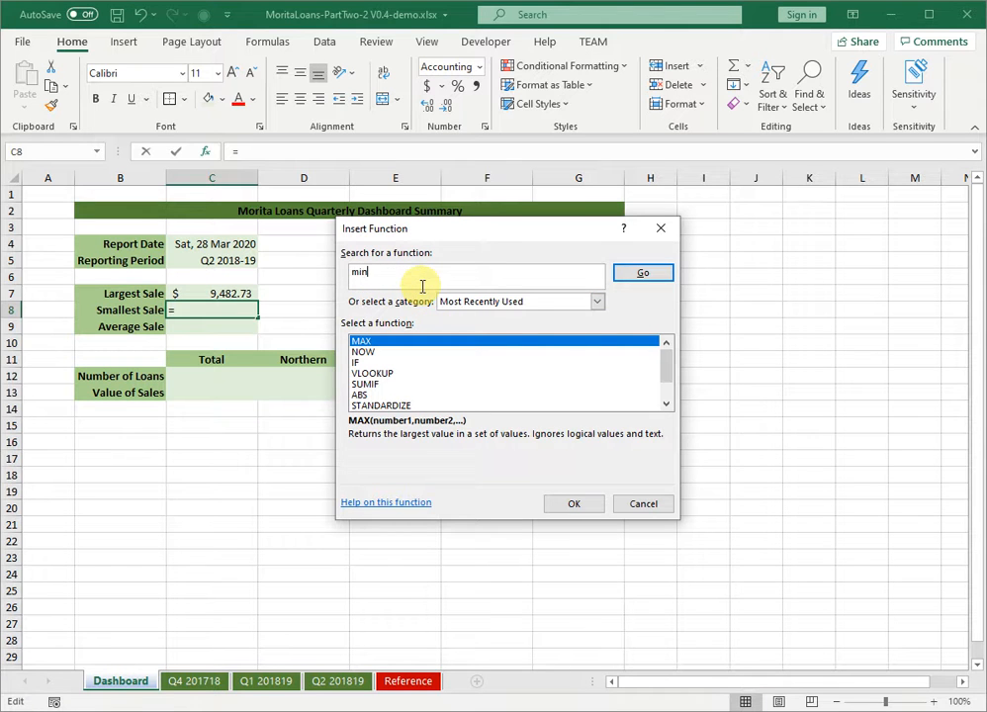
left_click(644, 276)
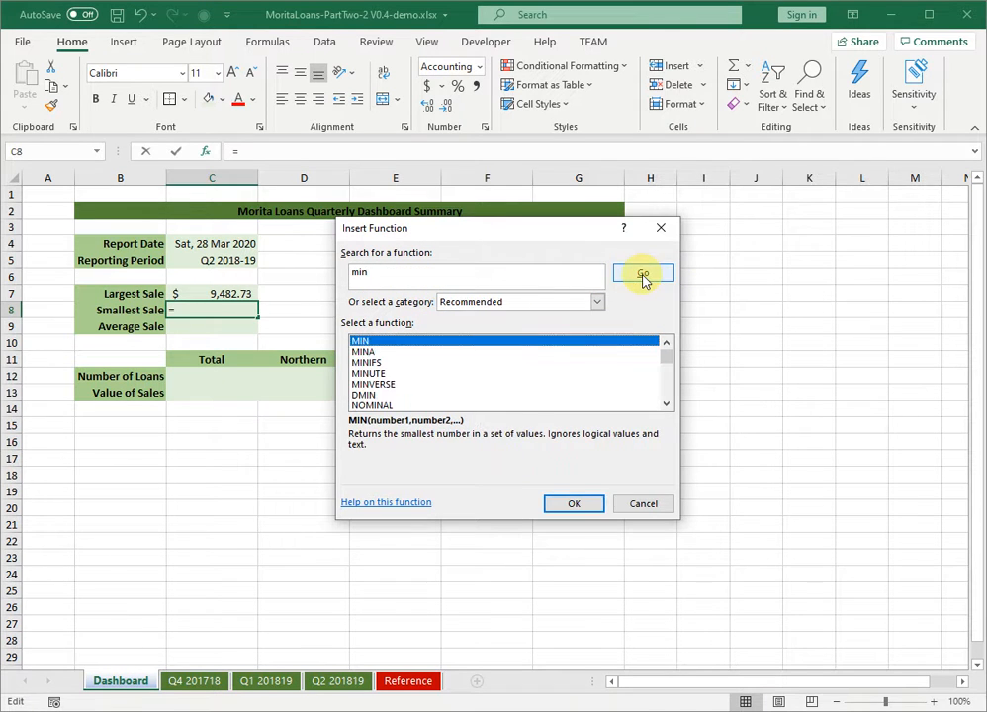
double_click(393, 343)
left_click_drag(411, 251, 412, 255)
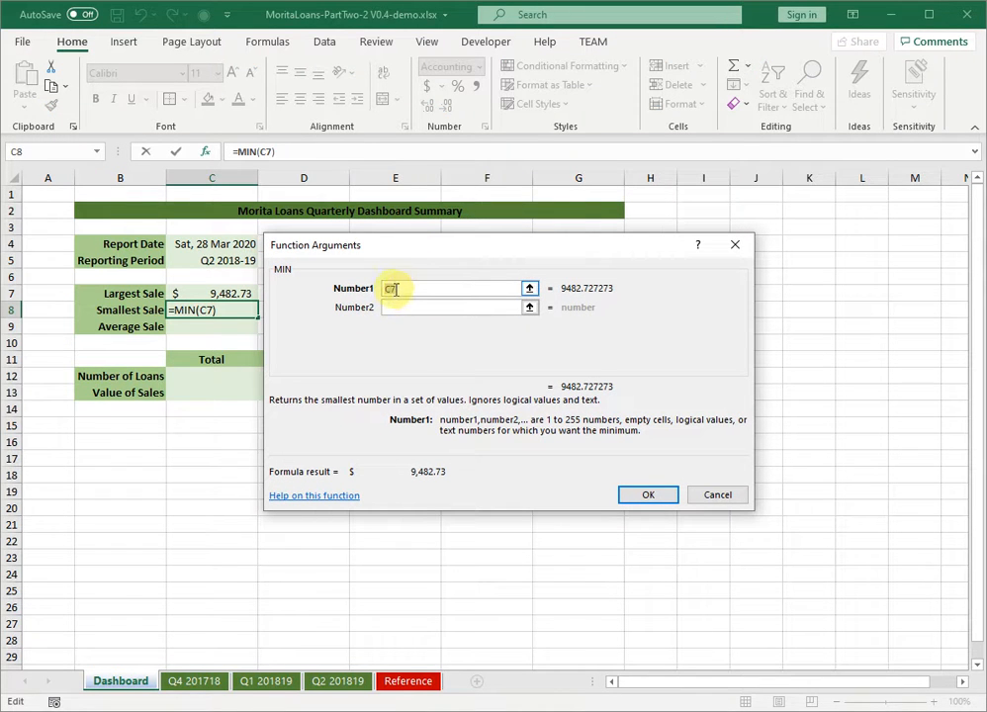
- Replace the suggested MIN argument with the Q2 201819 Sale Revenue range as absolute $S$2:$S$33 and complete the formula
key("Delete")
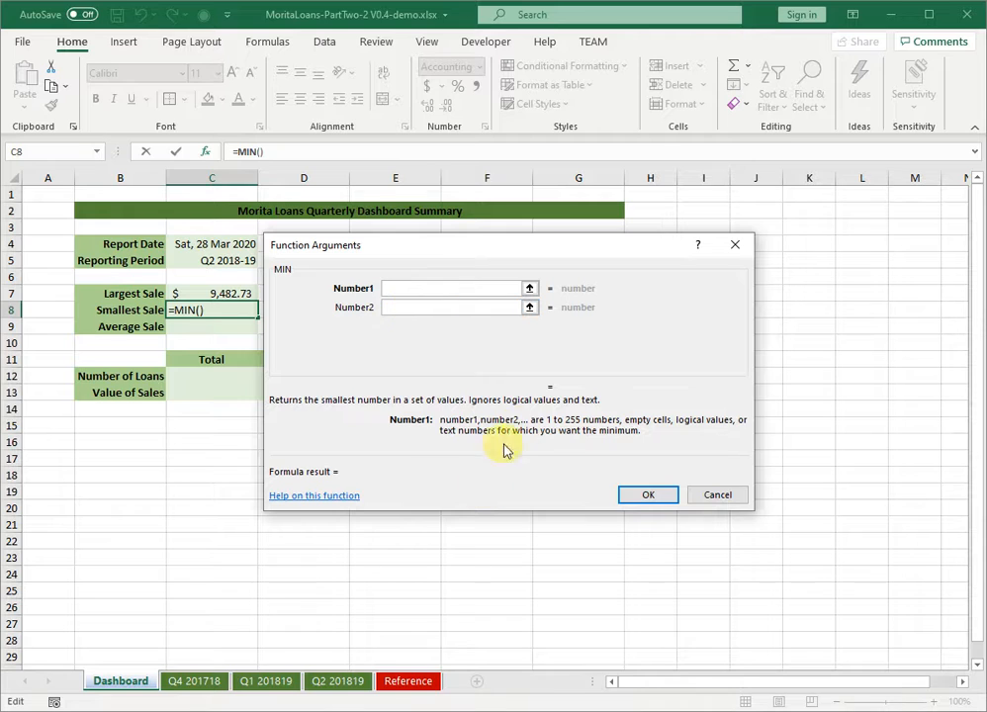
left_click(341, 681)
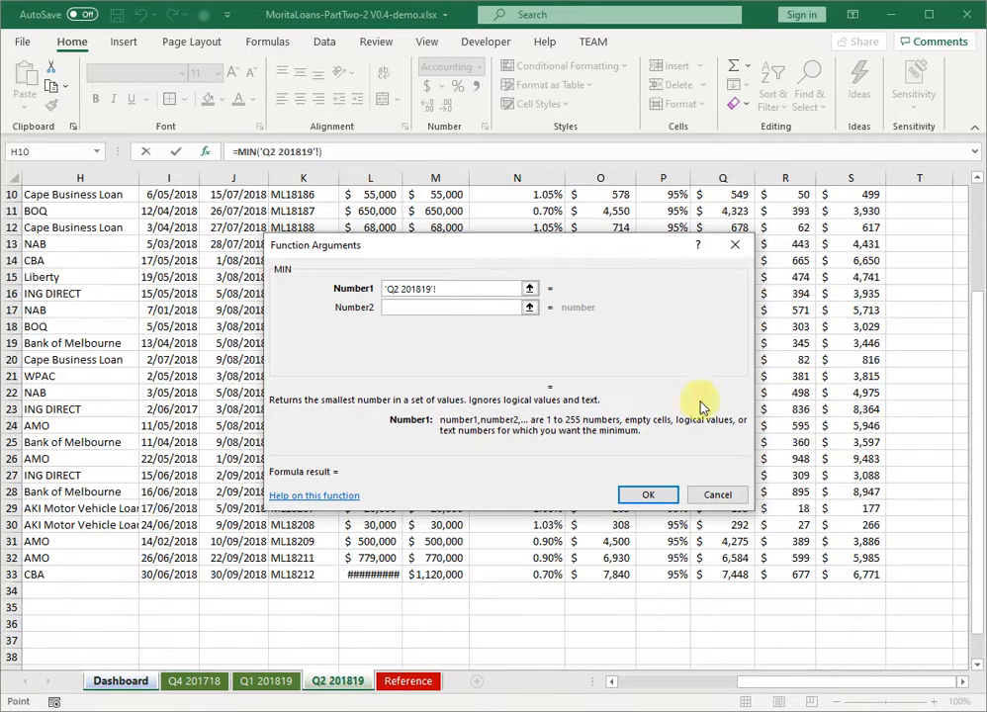
left_click(871, 572)
left_click_drag(870, 573, 848, 227)
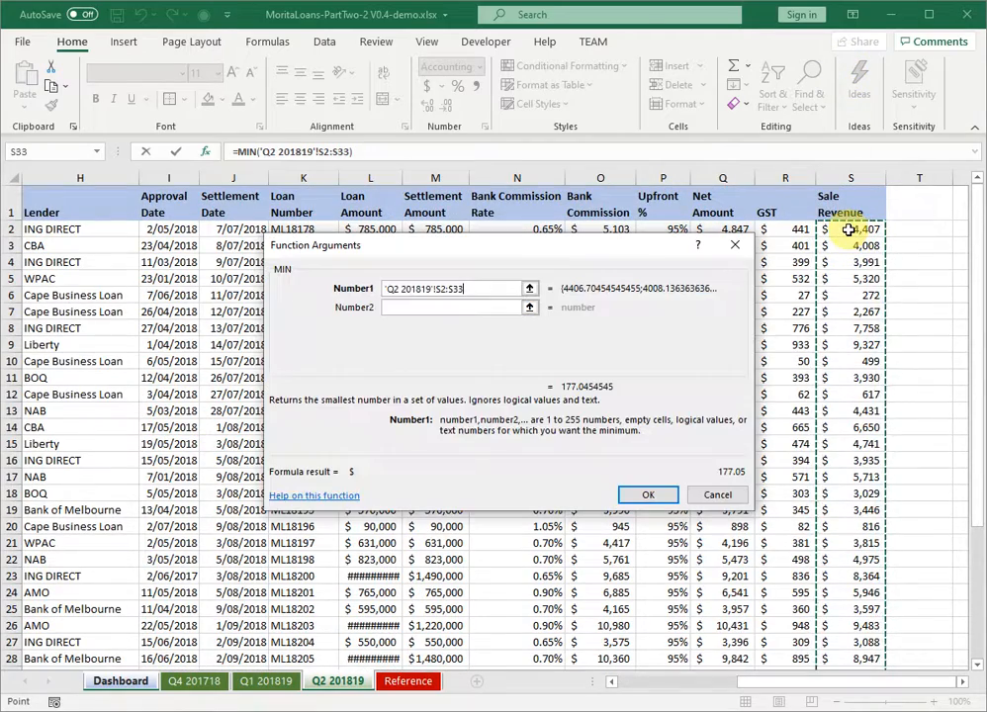
left_click(477, 289)
key("F4")
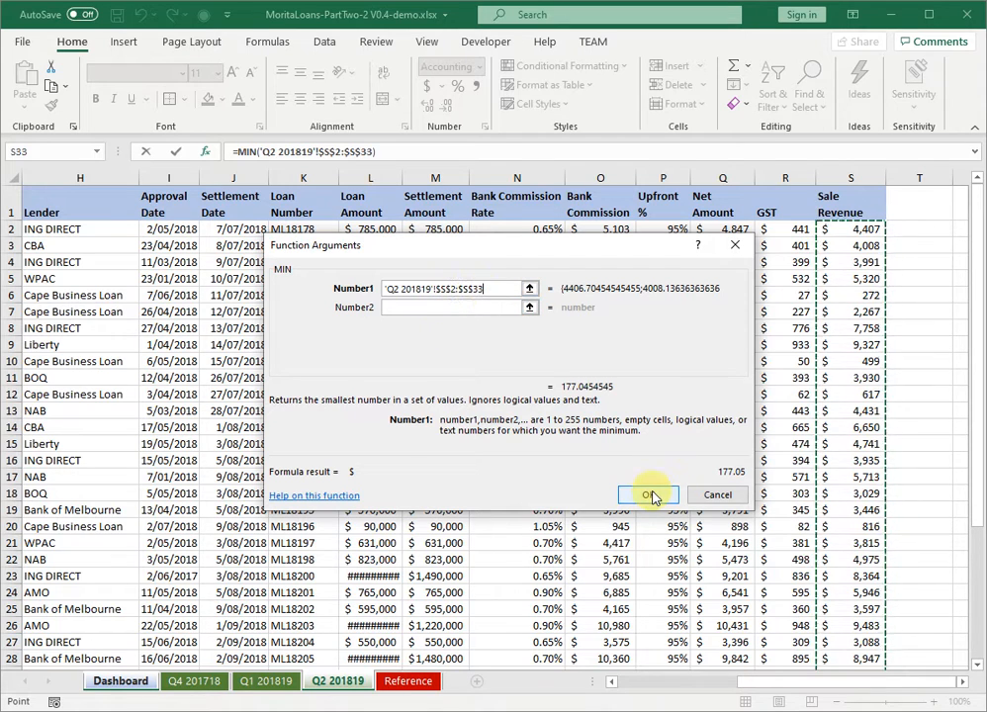
left_click(649, 494)
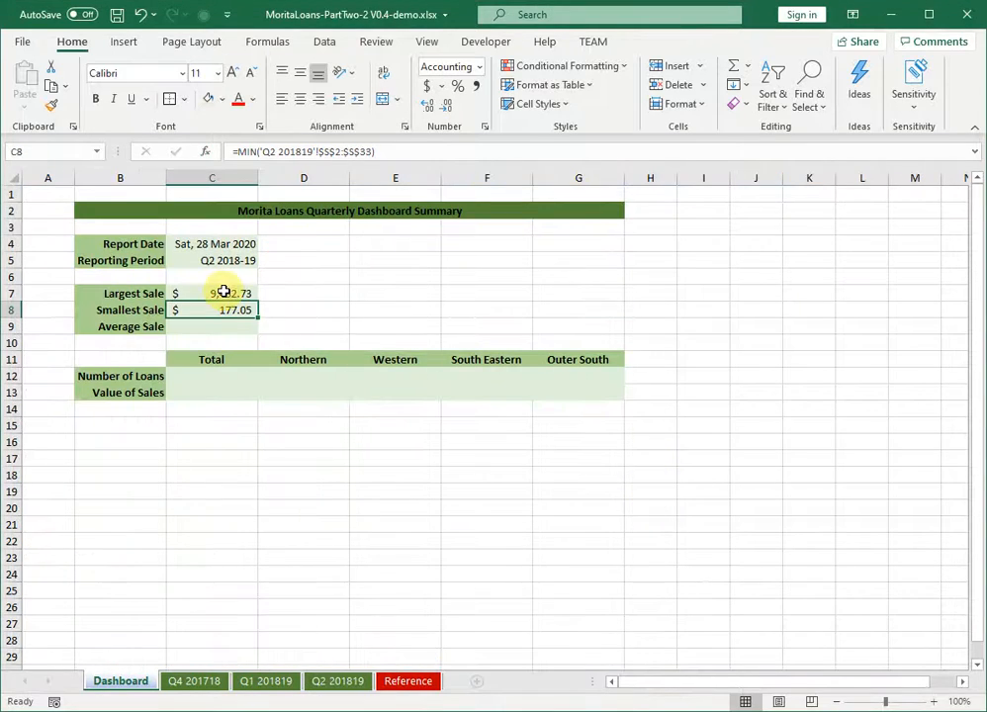
- Search for "aver" and insert the AVERAGE function in the Average Sale cell C9
left_click(243, 327)
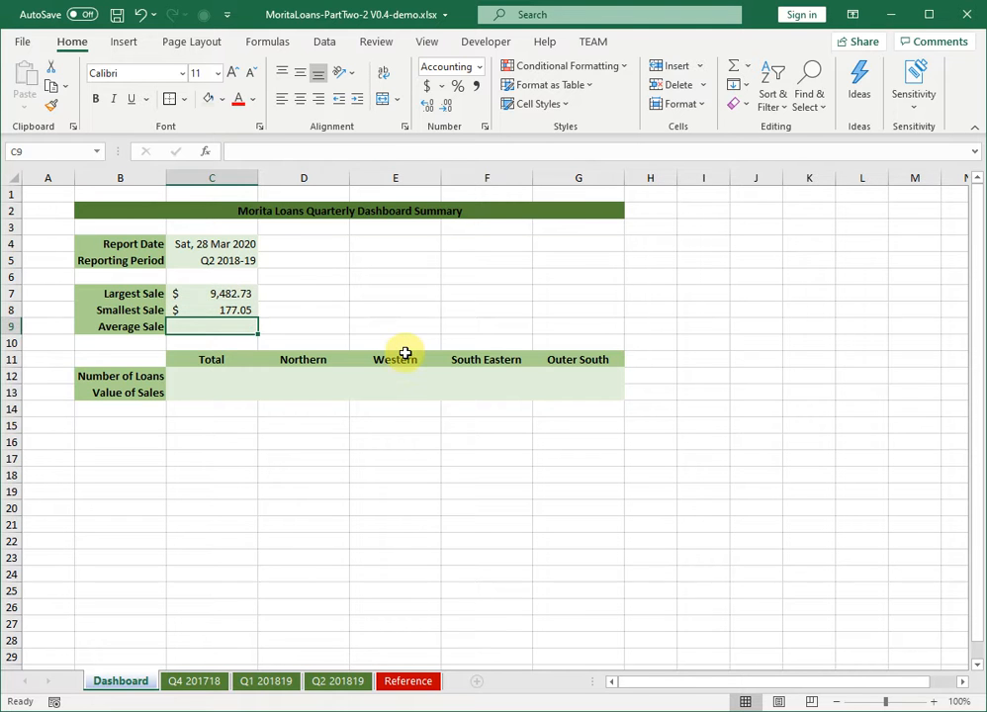
left_click(206, 158)
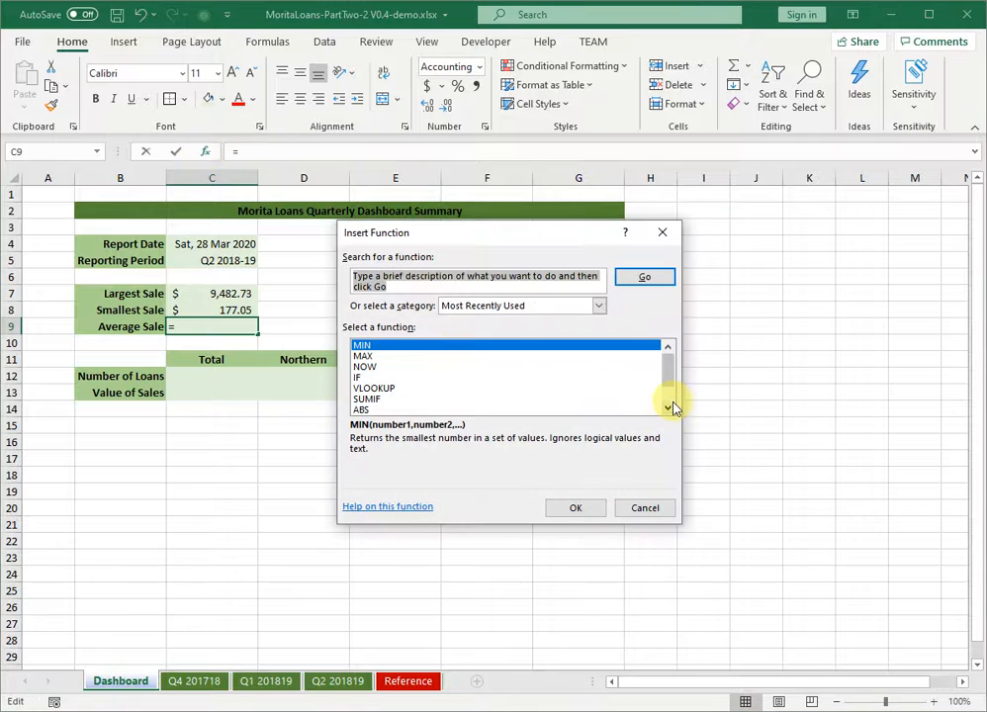
type("aver")
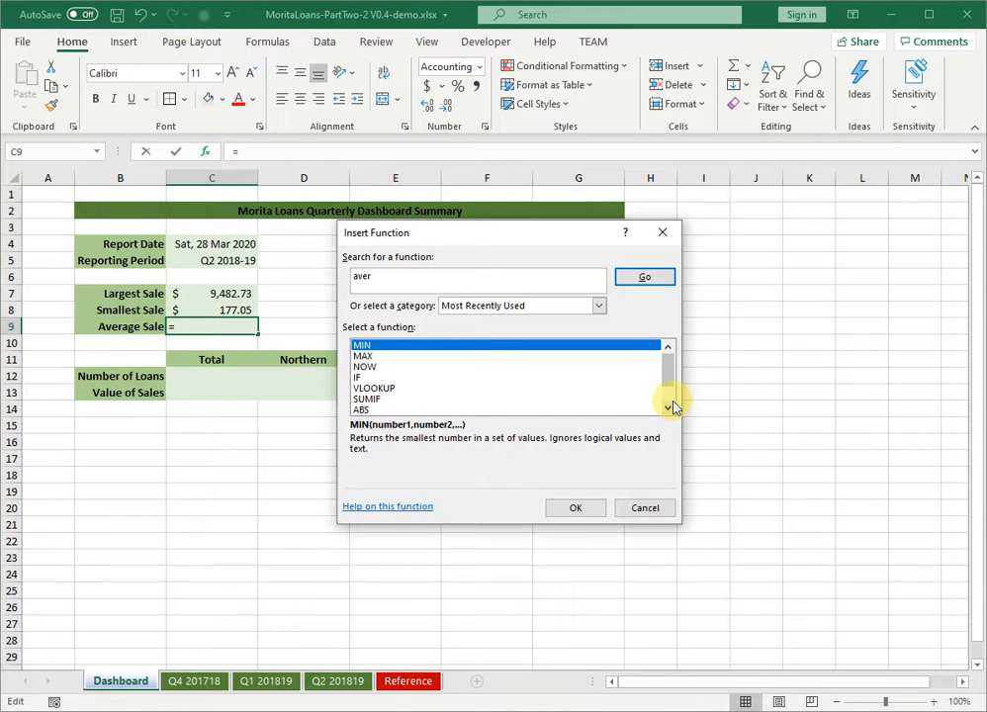
left_click(638, 279)
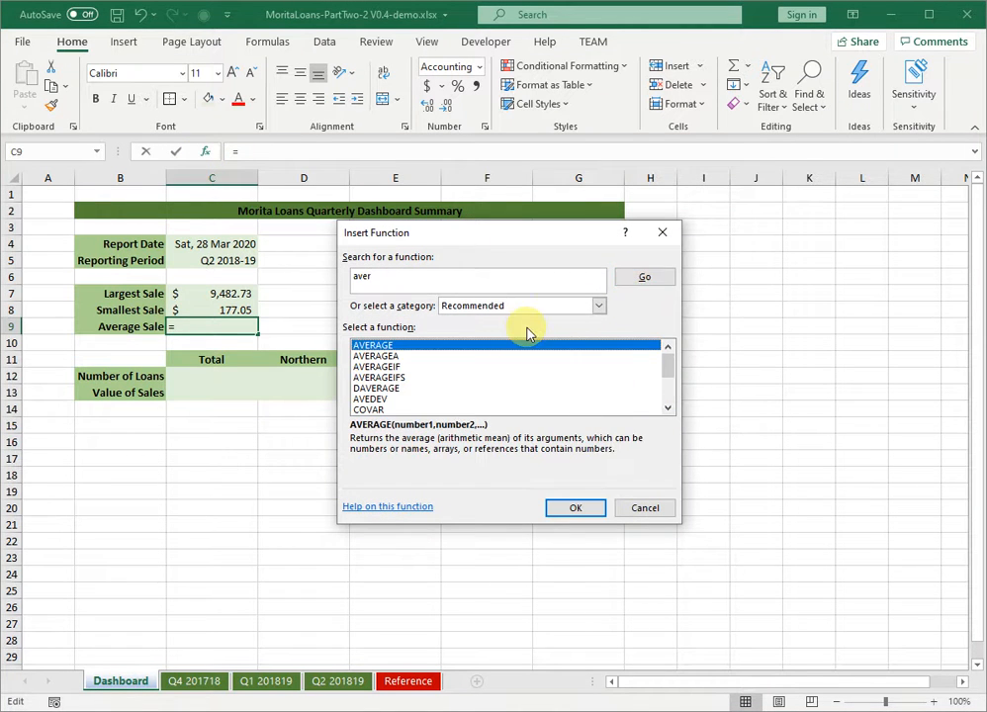
double_click(412, 351)
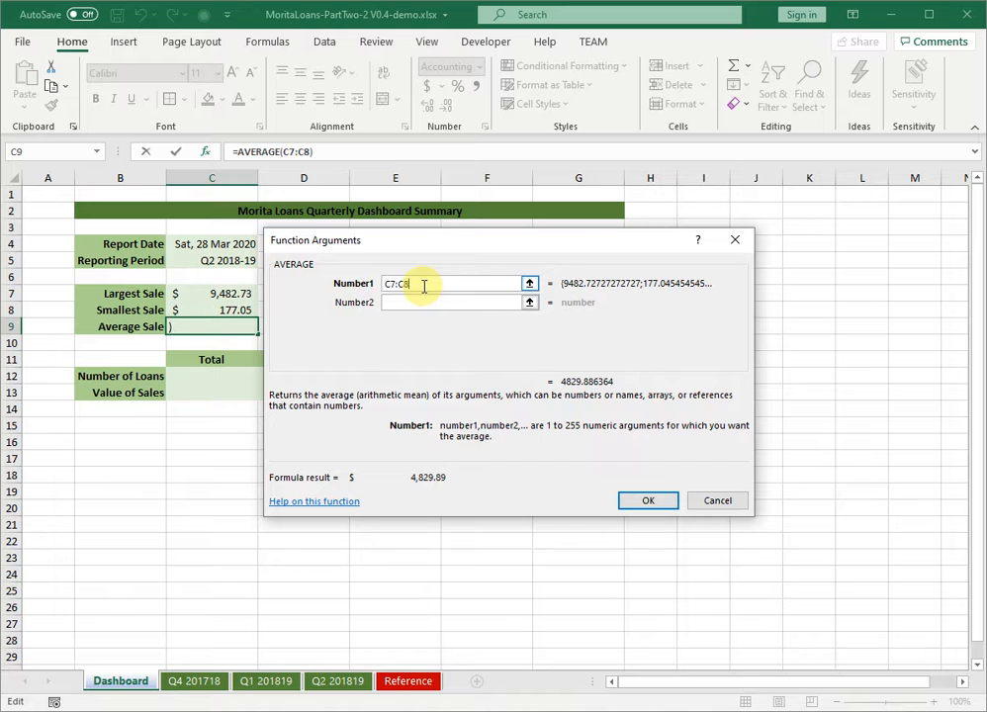
- Replace the suggested AVERAGE argument with the Q2 201819 Sale Revenue range as absolute $S$2:$S$33 and complete the formula
key("Delete")
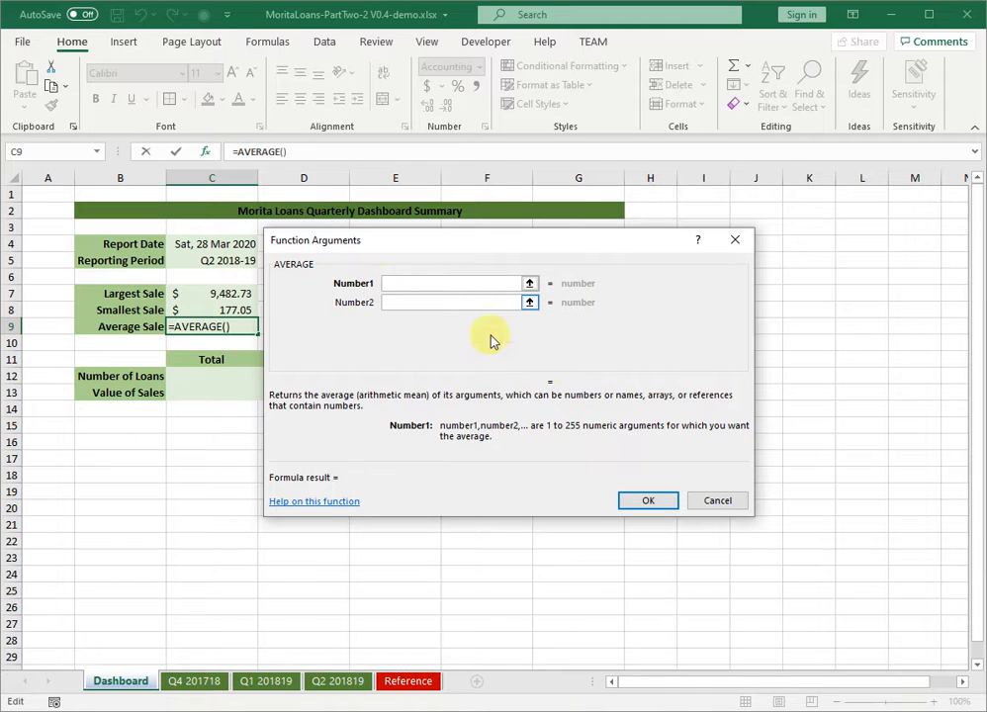
left_click(358, 678)
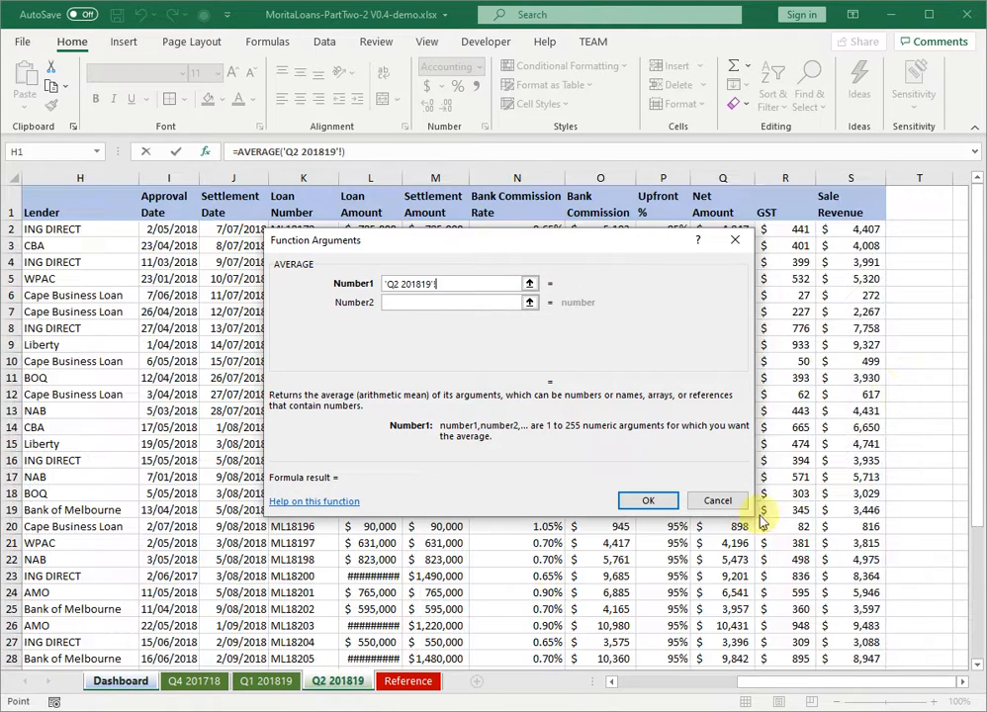
left_click_drag(854, 229, 855, 696)
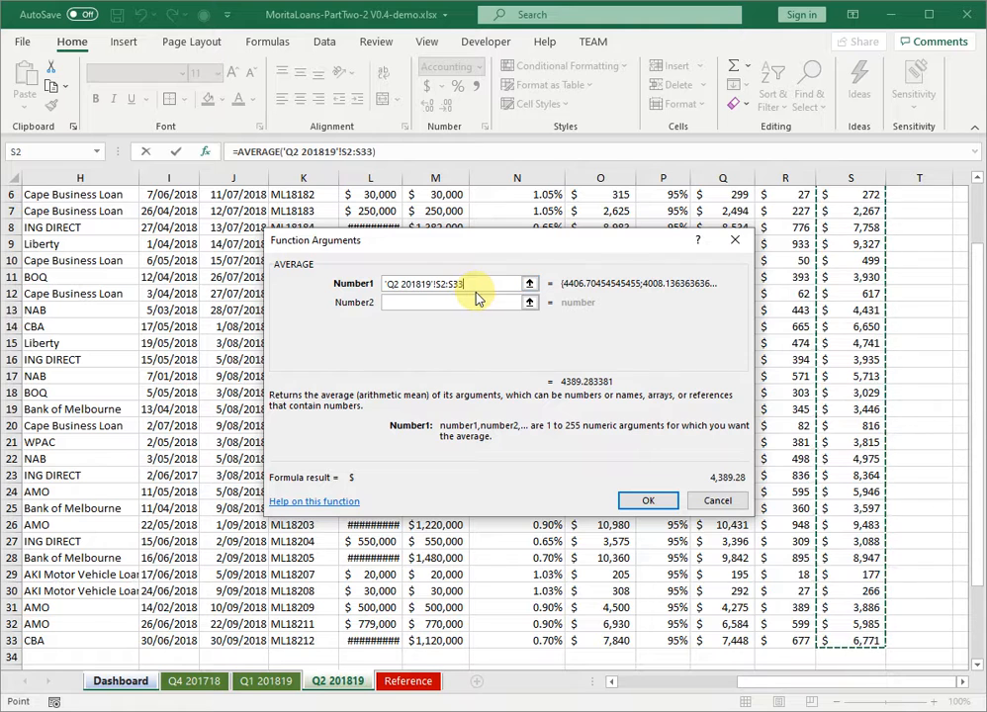
key("F4")
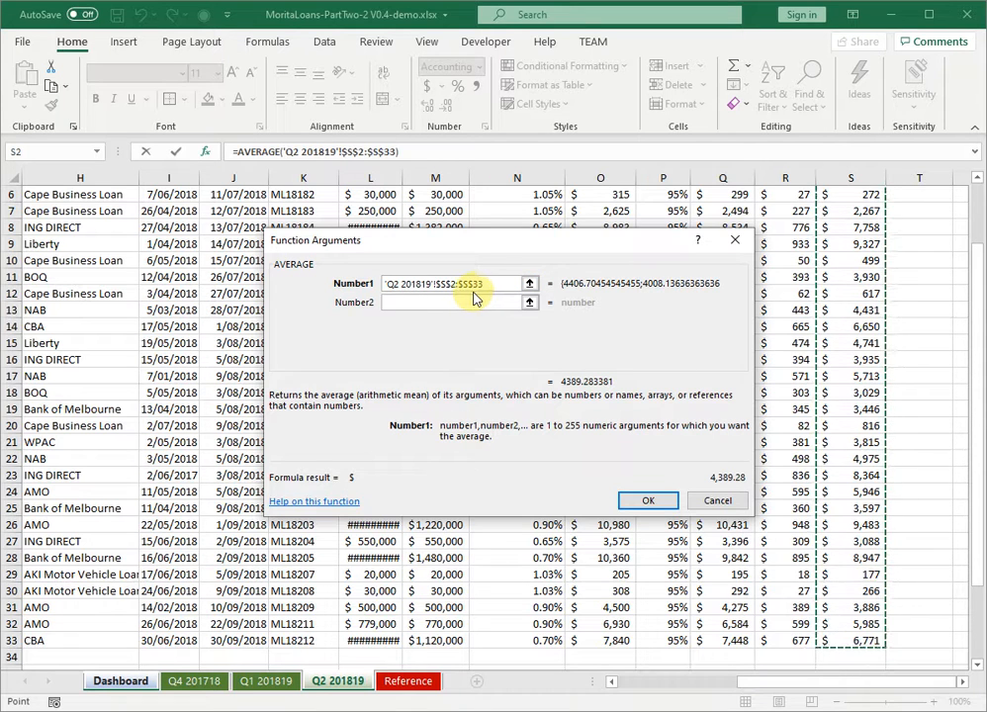
left_click(643, 501)
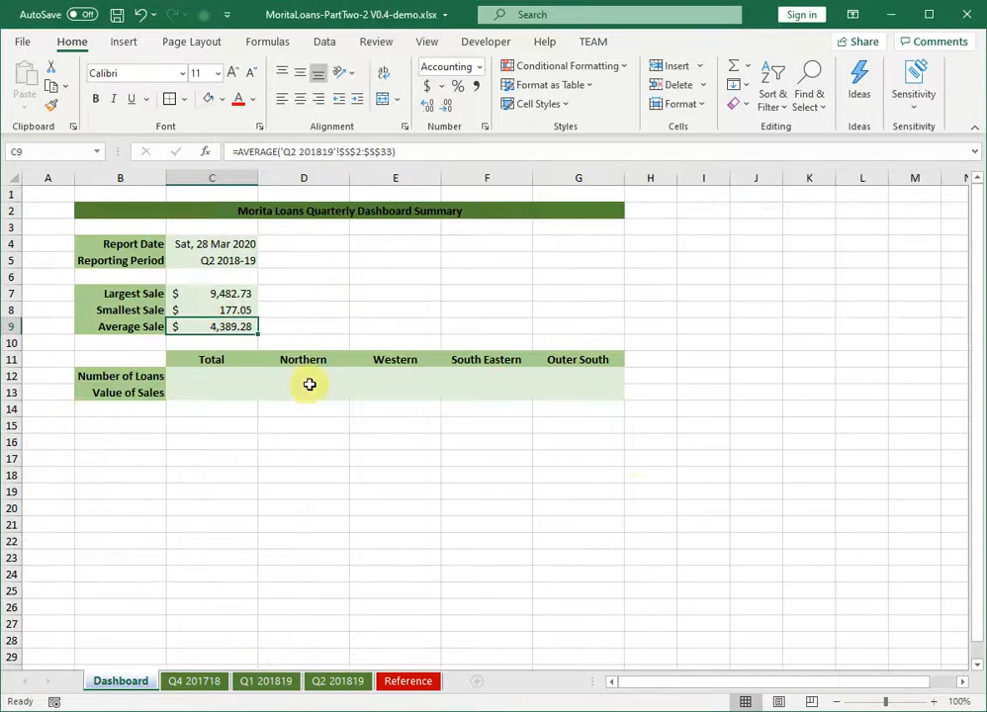
- Review the formulas in cells C7, C8 and C9 and the range reference inside the Largest Sale formula
left_click(228, 294)
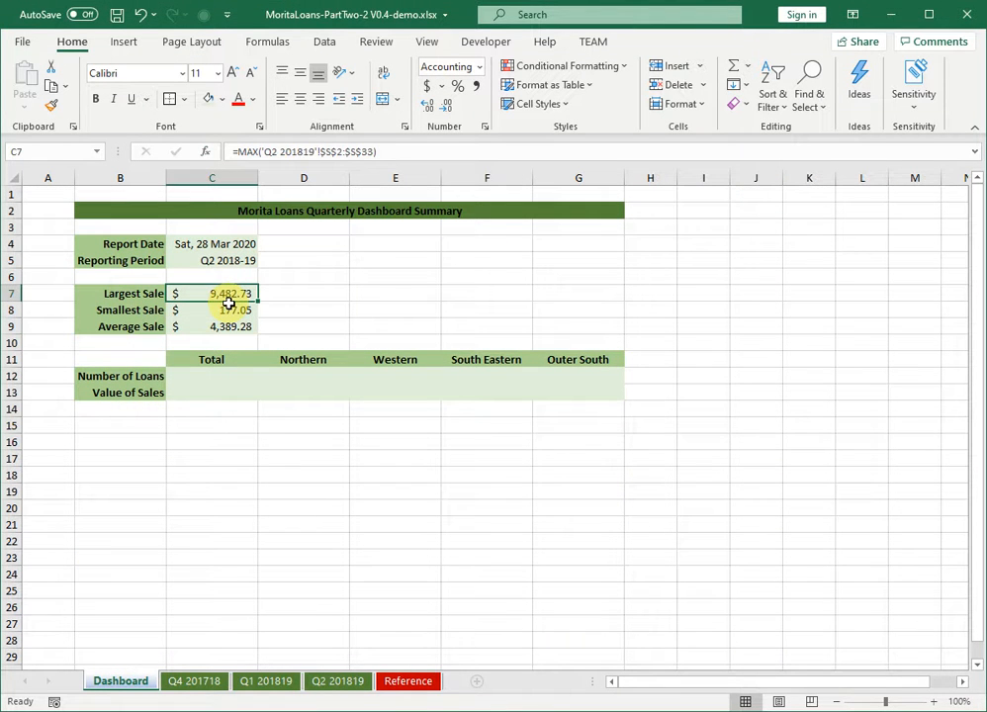
left_click(229, 312)
left_click(228, 326)
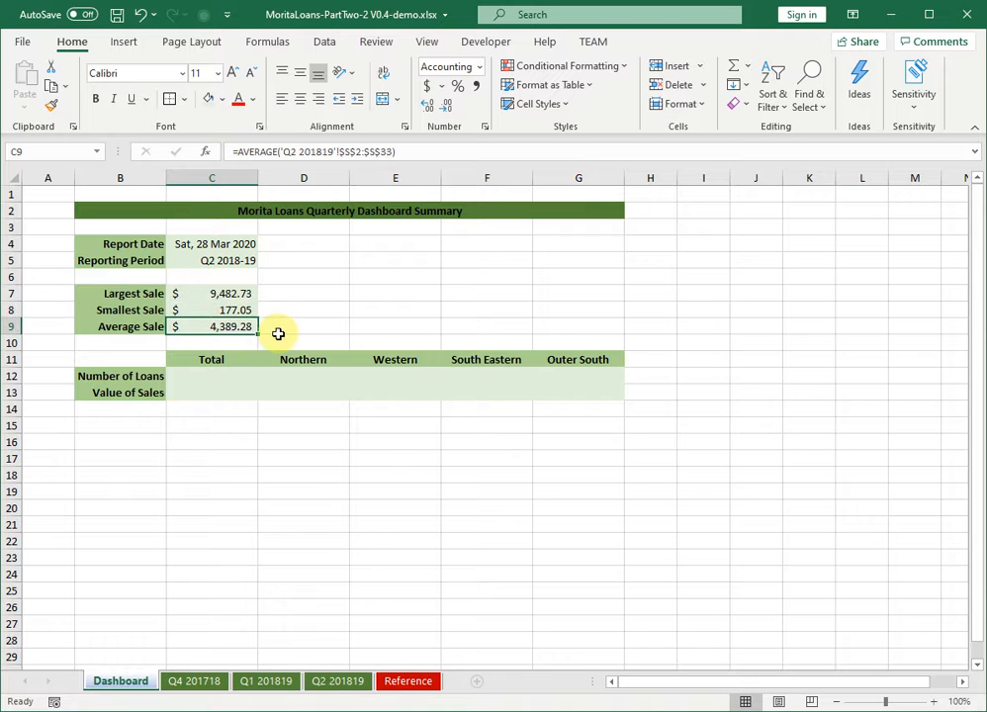
left_click(213, 292)
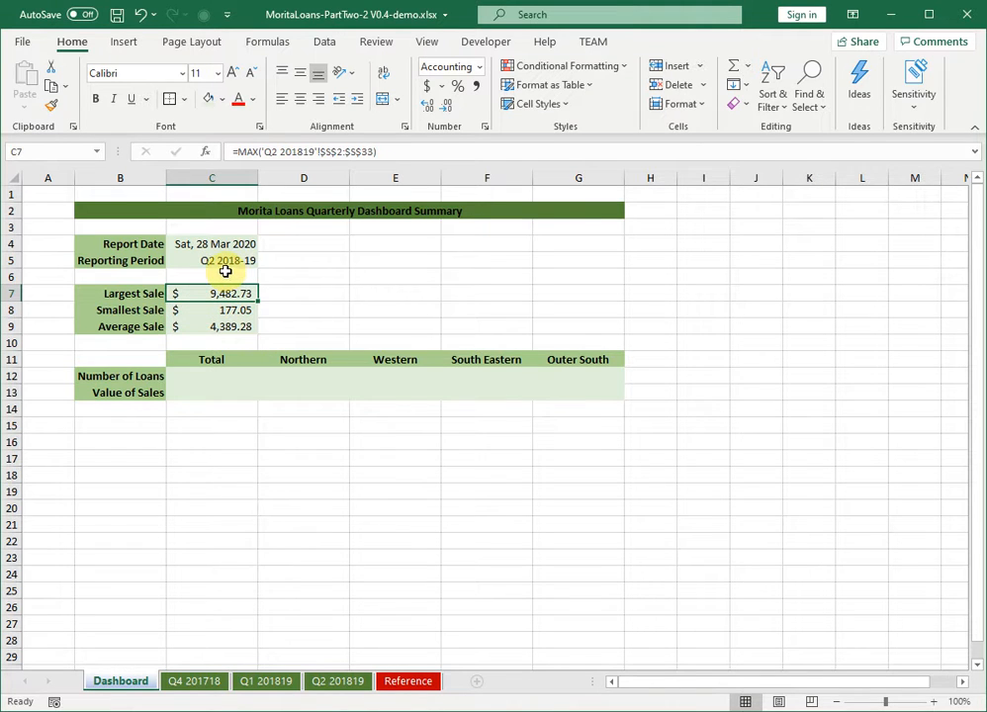
left_click_drag(372, 150, 319, 151)
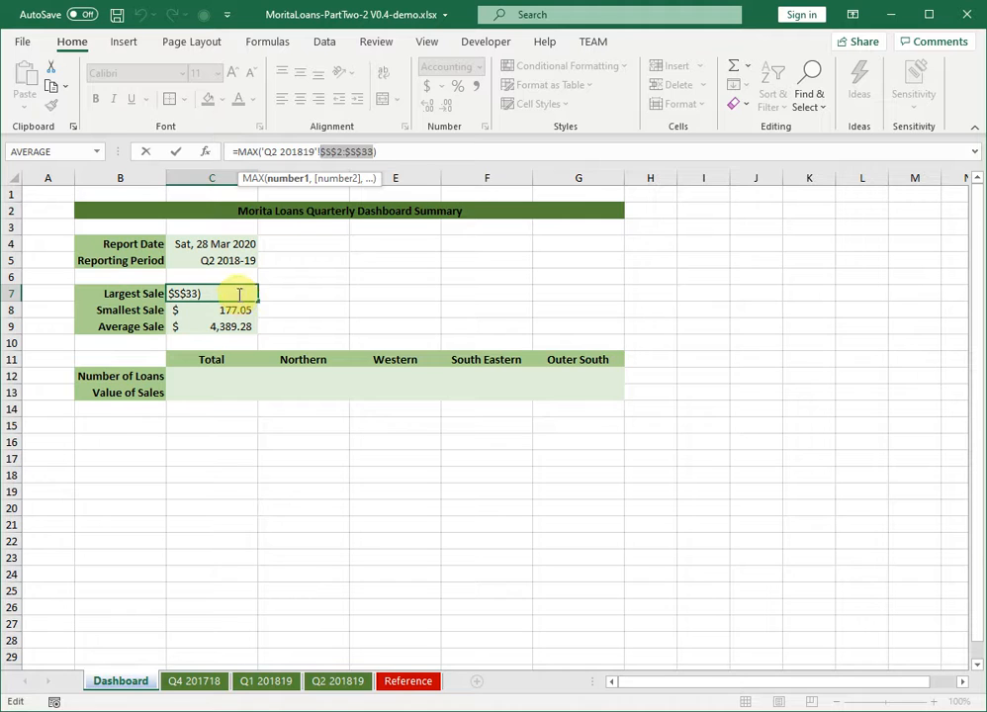
key("Escape")
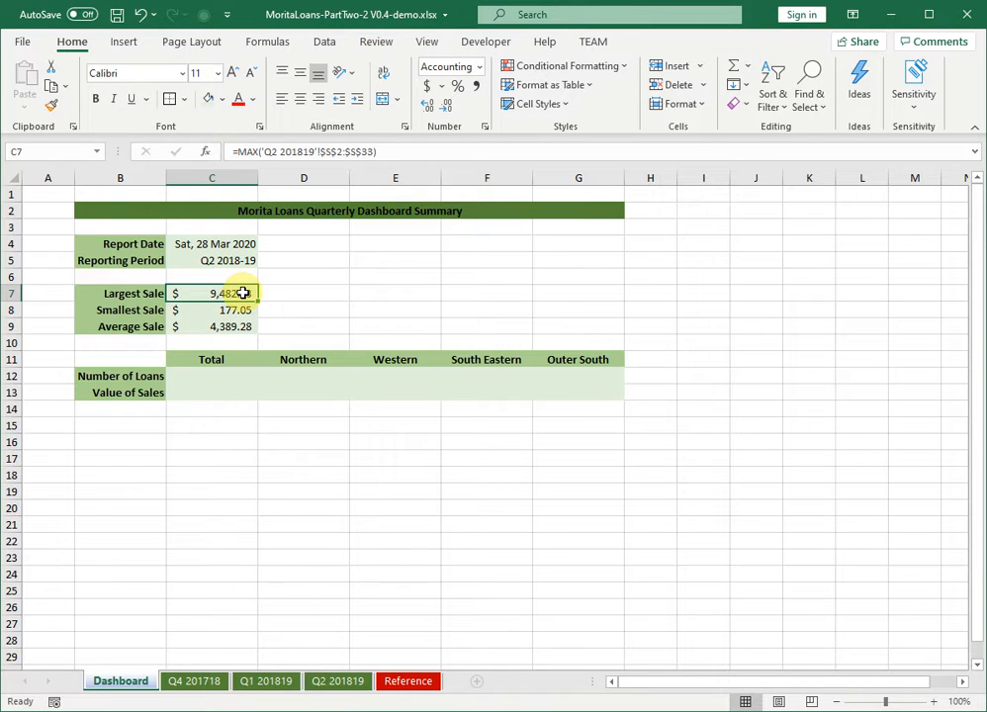
- Name the Sale Revenue range S2:S33 on the Q2 201819 sheet salesRevenue
left_click(345, 688)
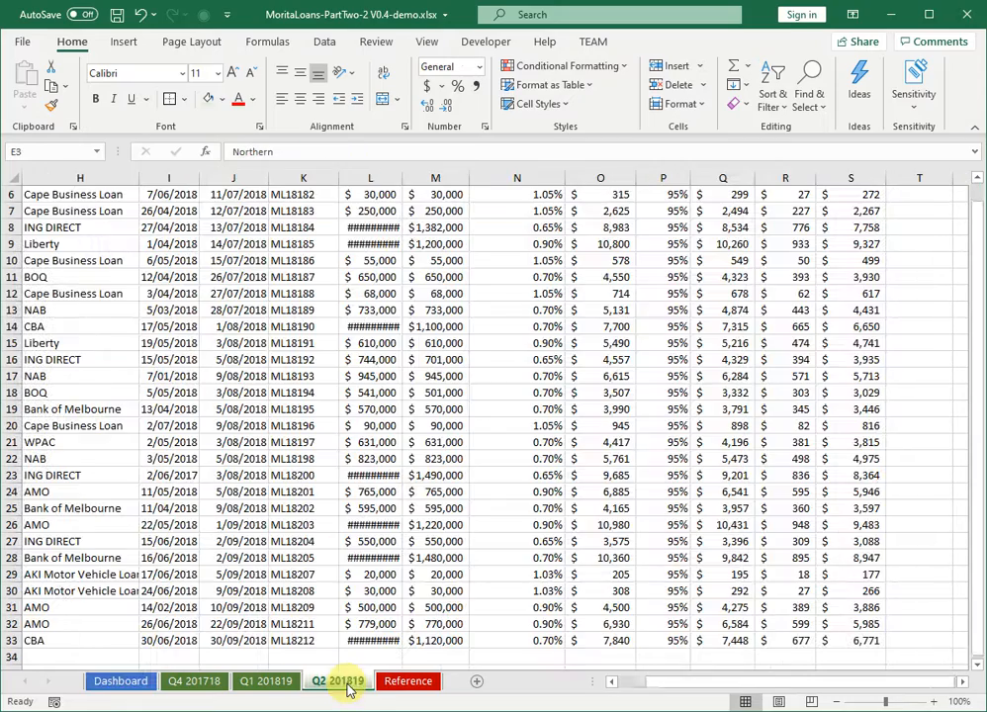
scroll(813, 379, "up", 2)
left_click_drag(853, 229, 848, 553)
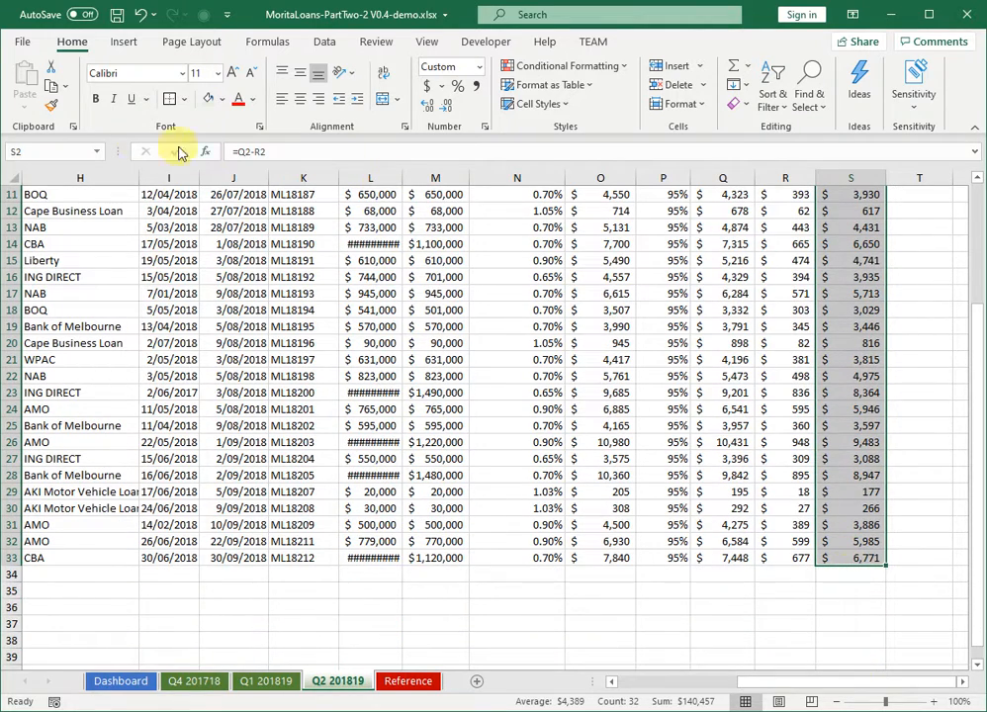
left_click(58, 153)
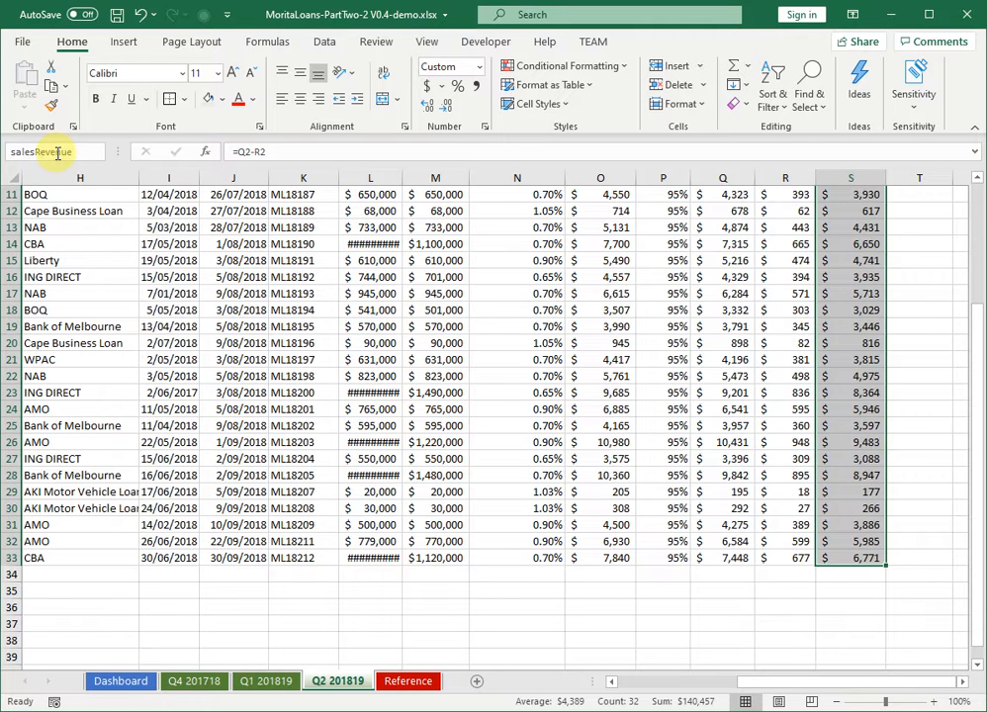
type("salesRevenue")
key("Return")
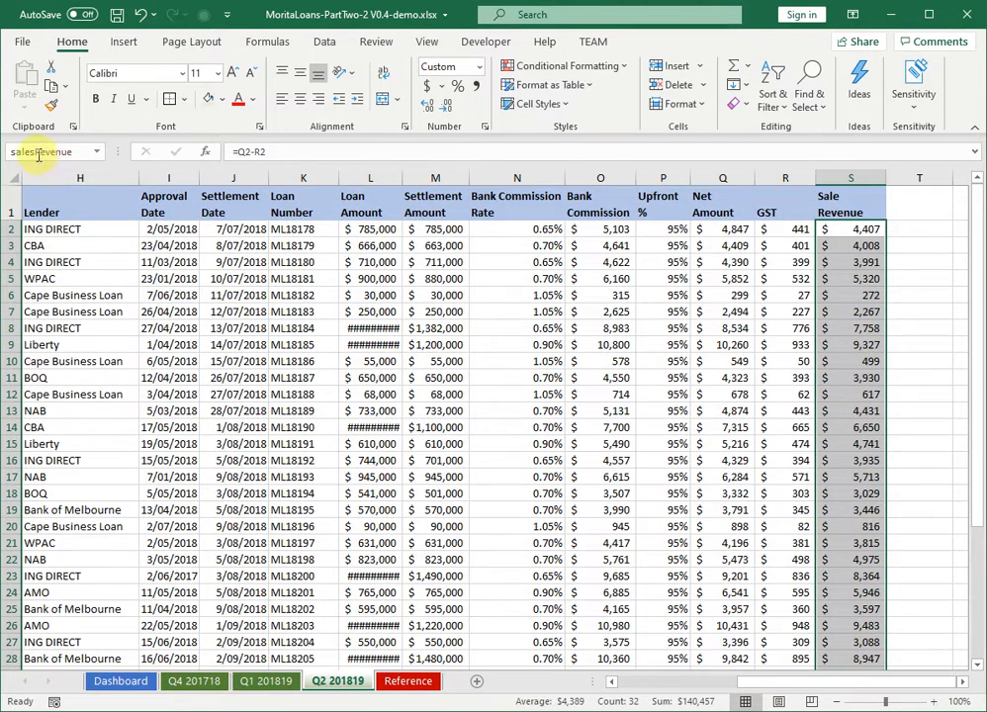
- Copy the range name salesRevenue and use it as the MAX argument in the Dashboard's Largest Sale cell C7
left_click(36, 153)
key("ctrl+c")
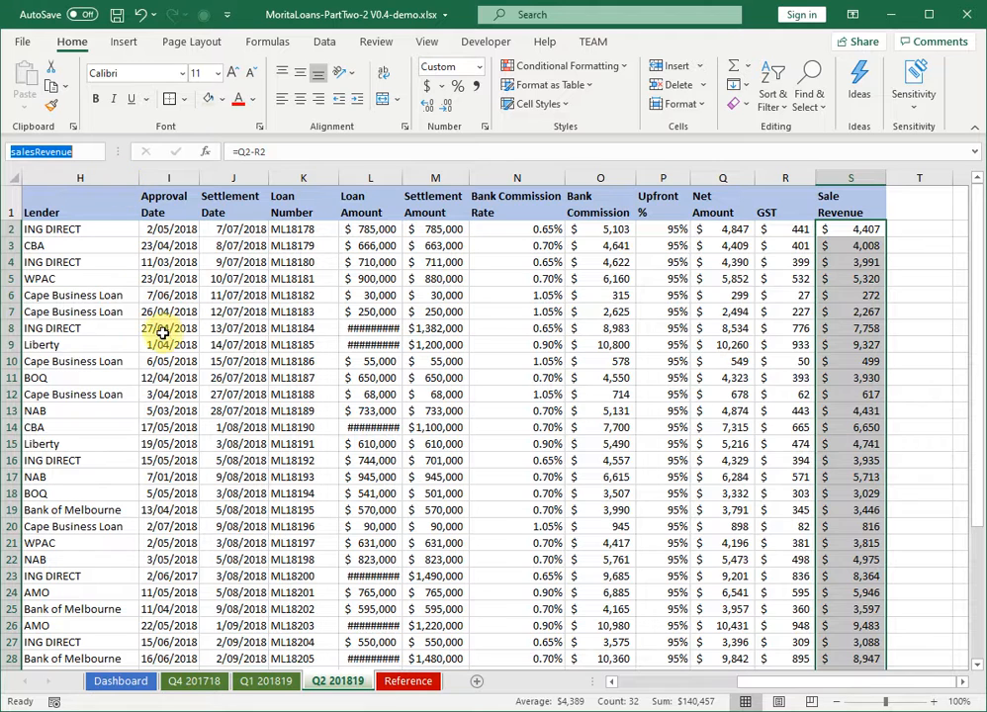
key("Return")
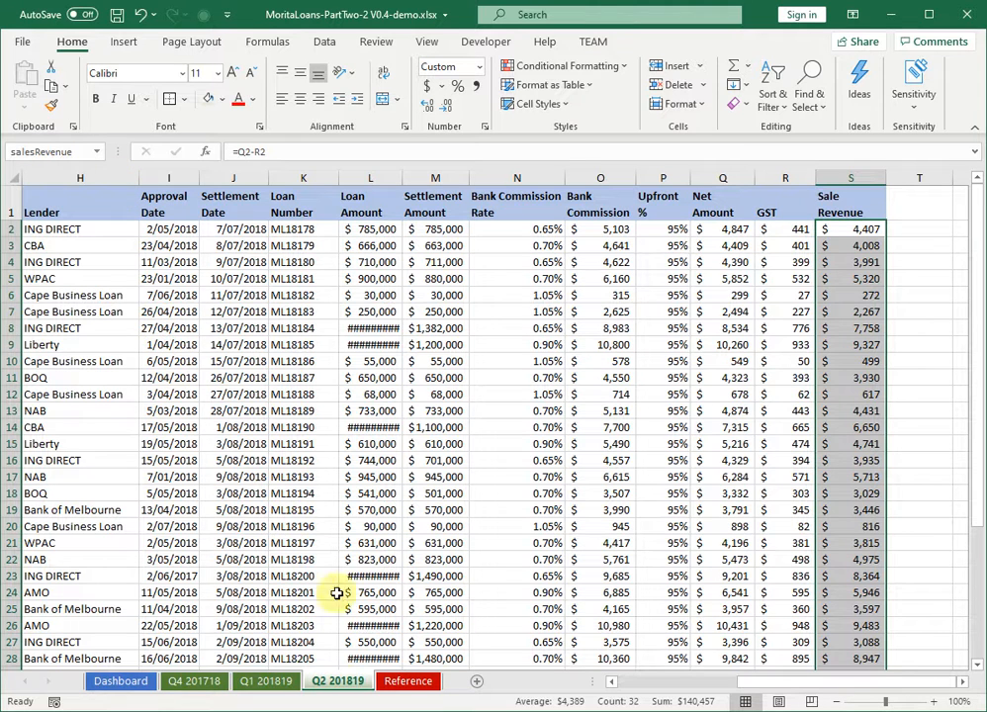
left_click(131, 680)
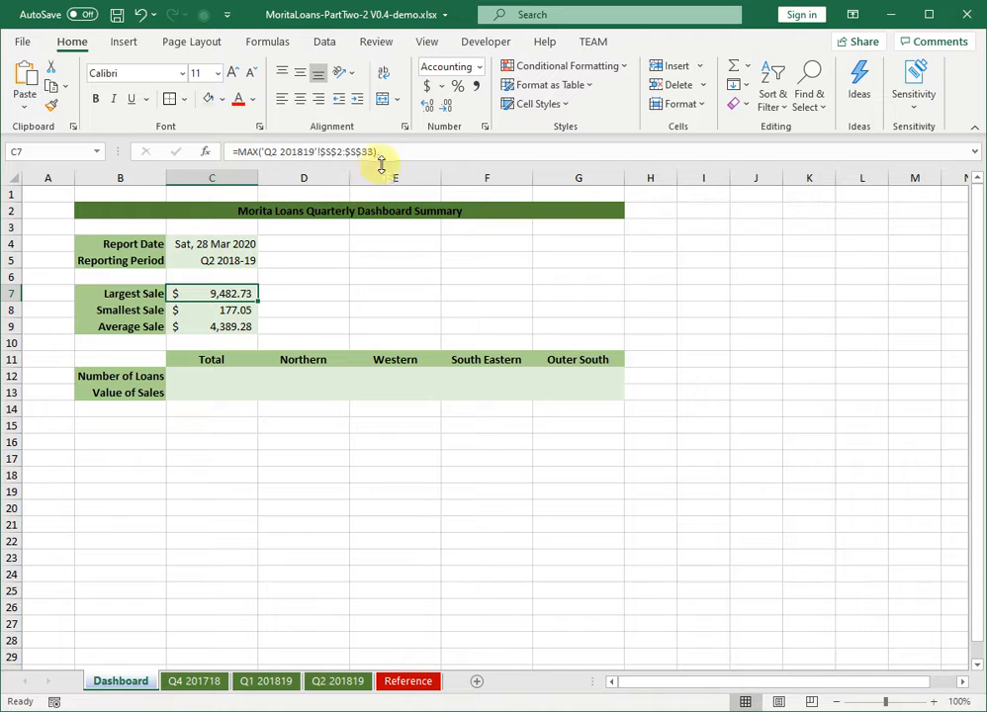
left_click(205, 155)
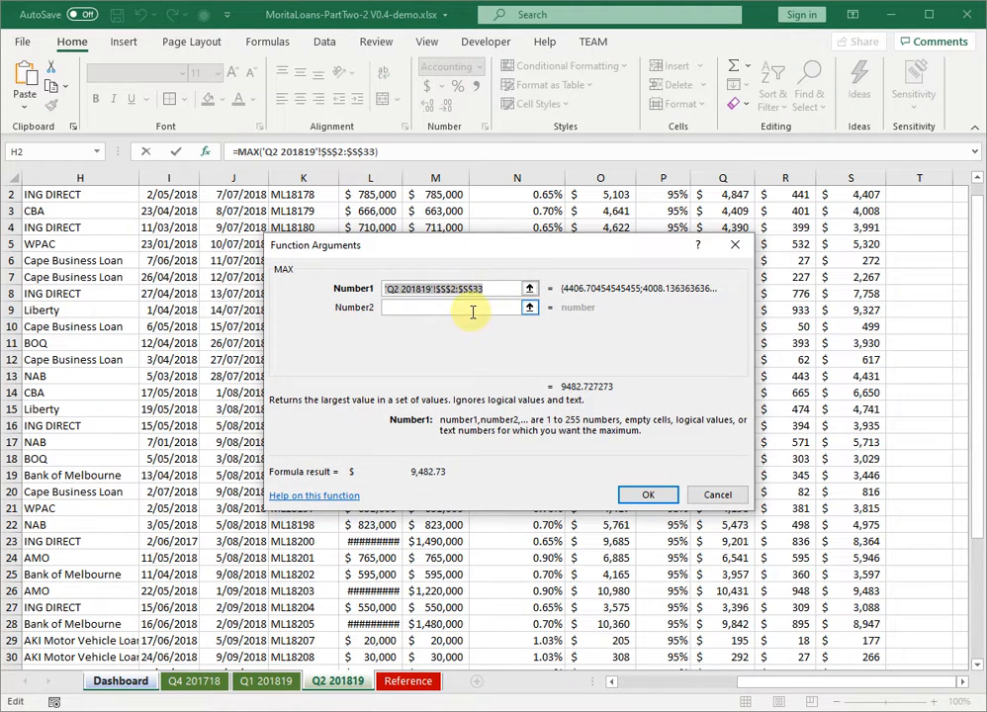
key("ctrl+v")
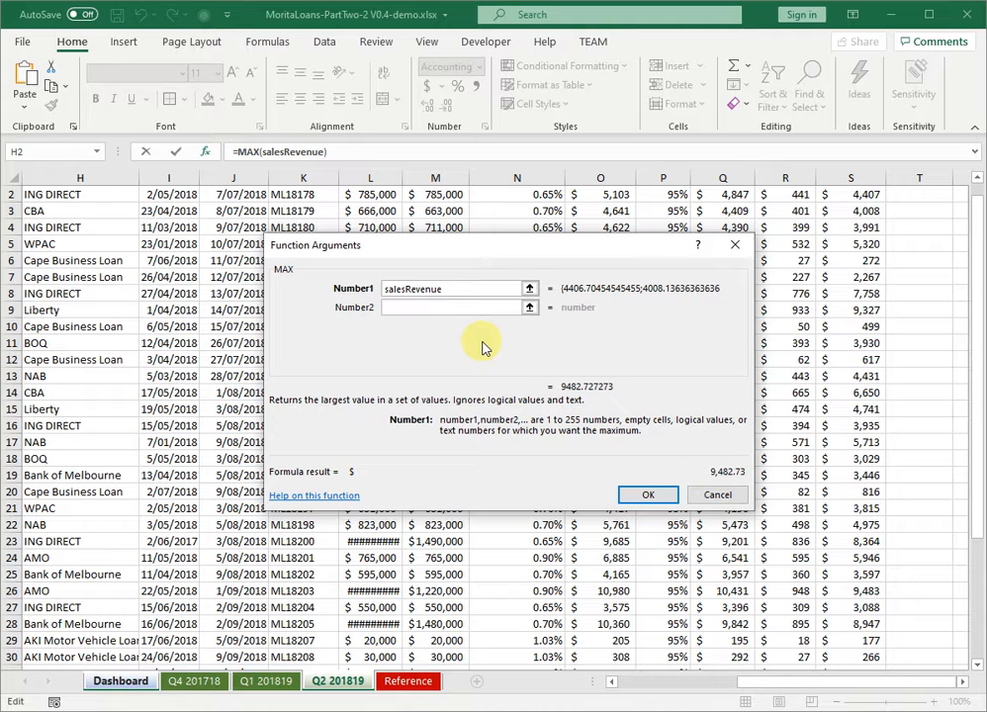
left_click(644, 495)
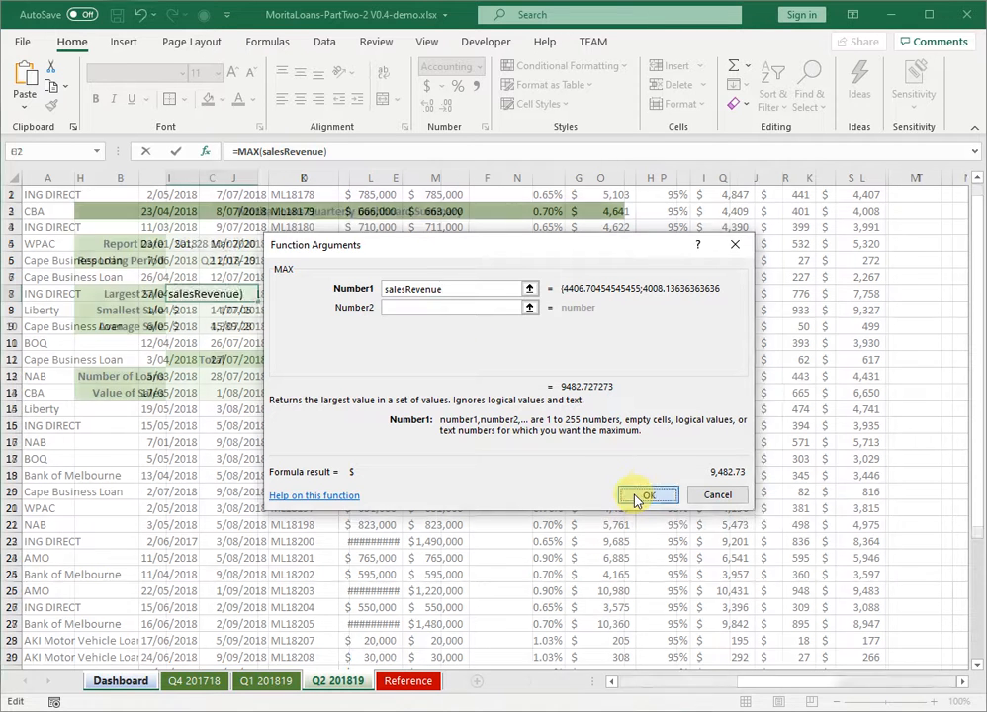
- Replace the range reference in the Smallest Sale MIN formula in cell C8 with the named range salesRevenue
left_click(229, 310)
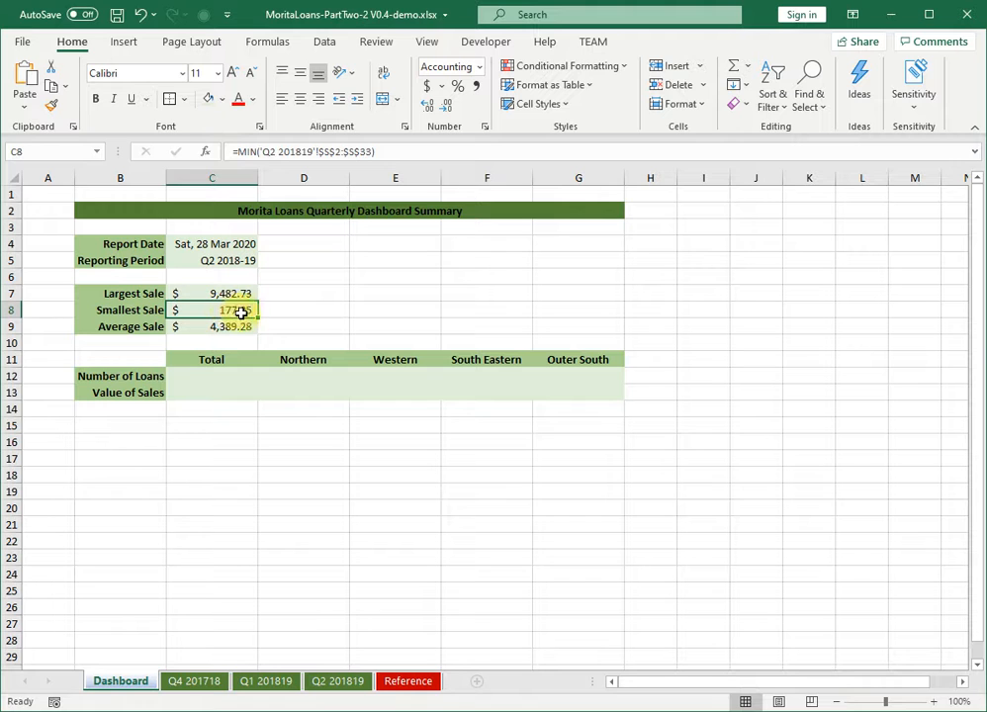
left_click(205, 151)
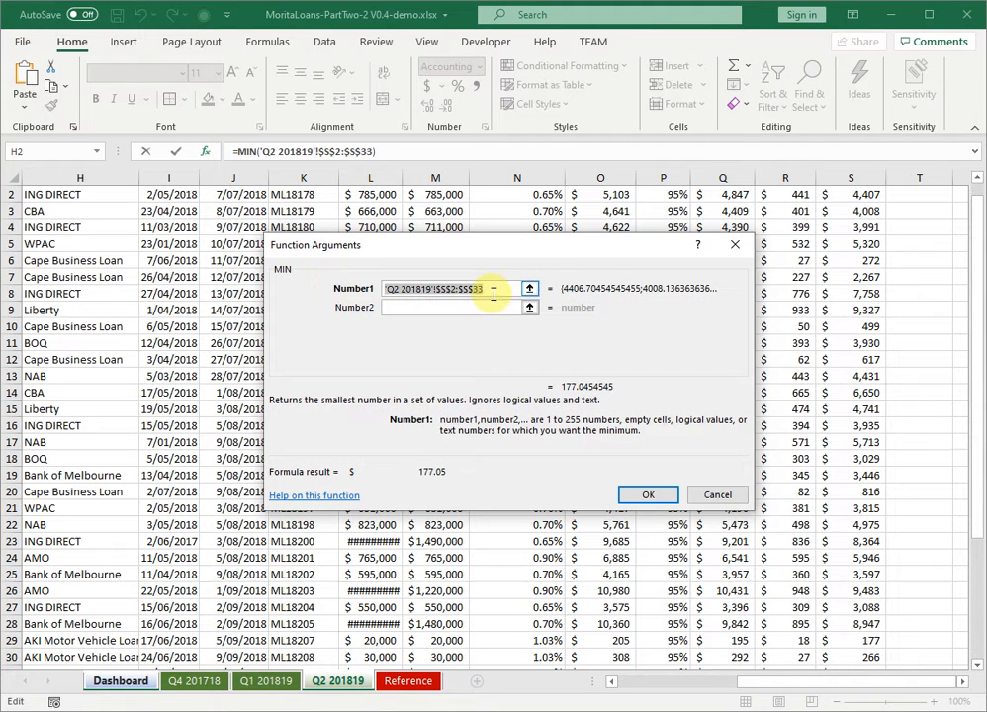
key("ctrl+v")
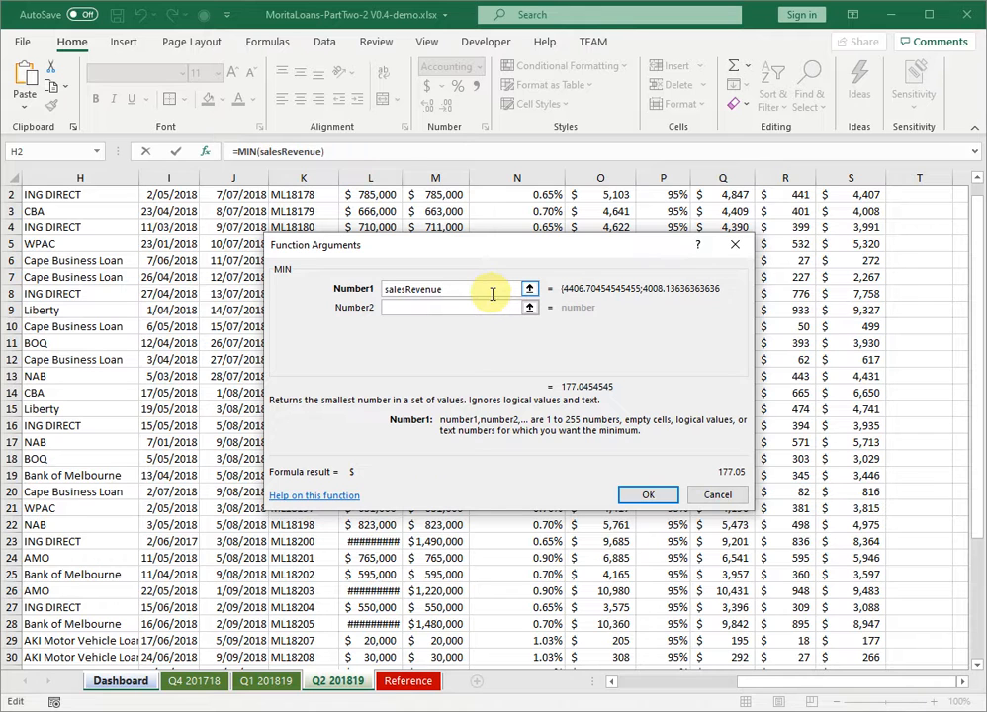
left_click(643, 495)
- Replace the range reference in the Average Sale AVERAGE formula in cell C9 with the named range salesRevenue
left_click(249, 324)
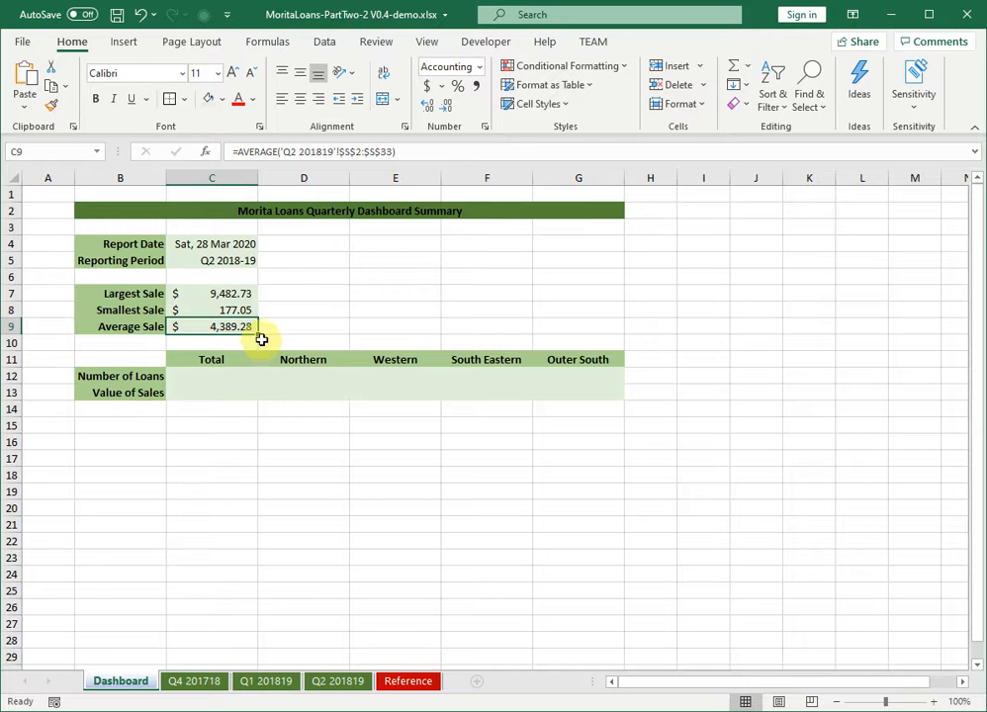
left_click(205, 152)
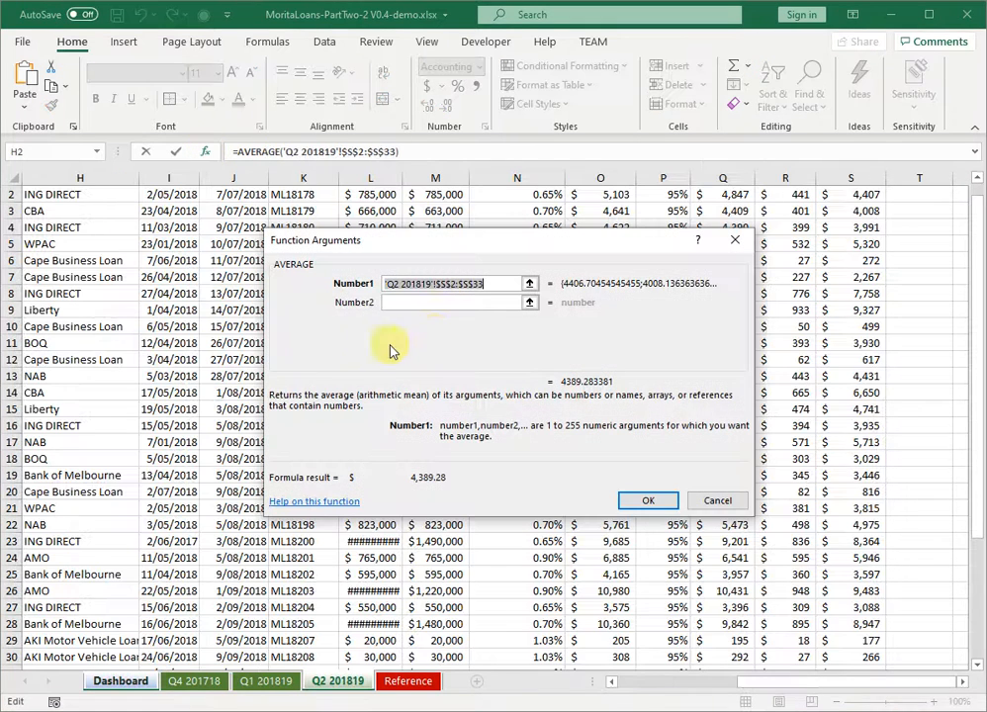
key("ctrl+v")
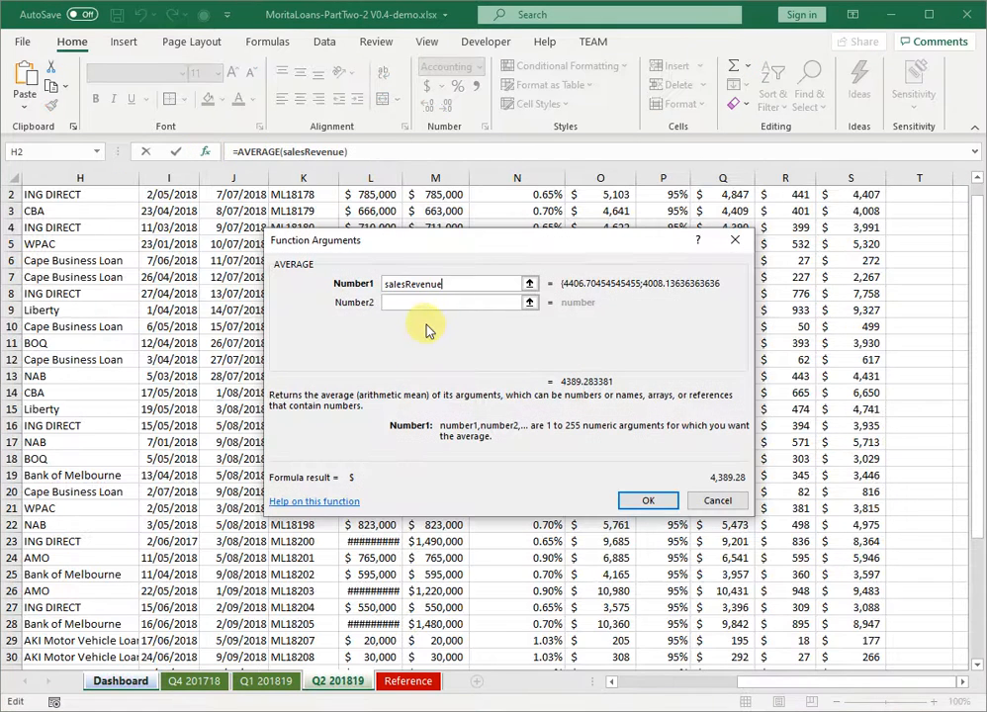
left_click(624, 497)
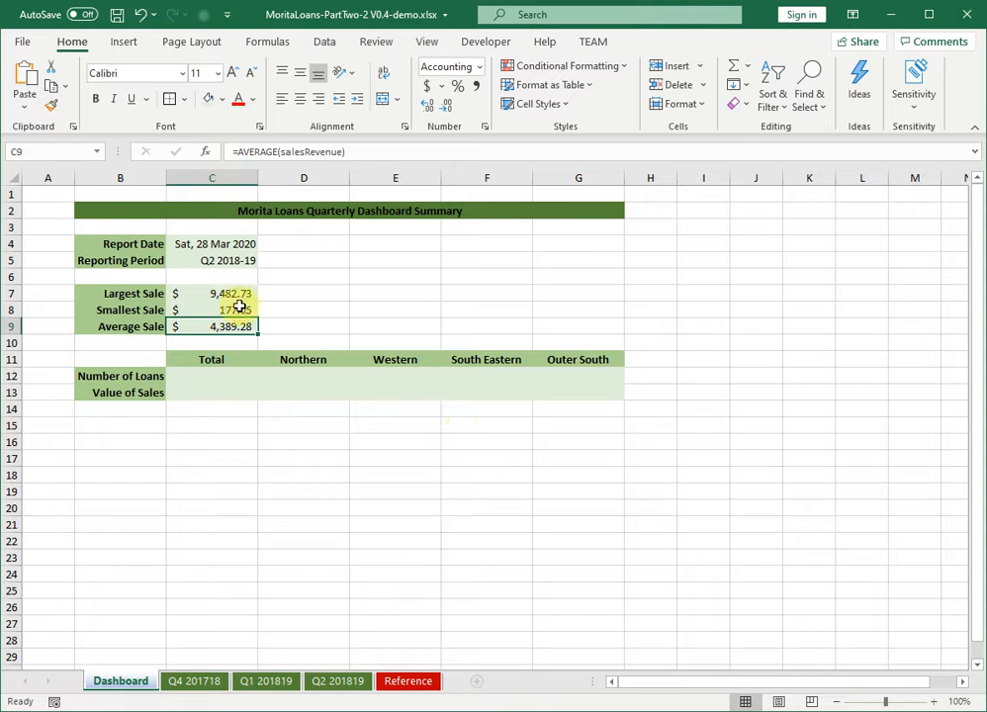
- Check the formulas in the Largest, Smallest and Average Sale cells C7, C8 and C9
left_click(229, 293)
left_click(236, 311)
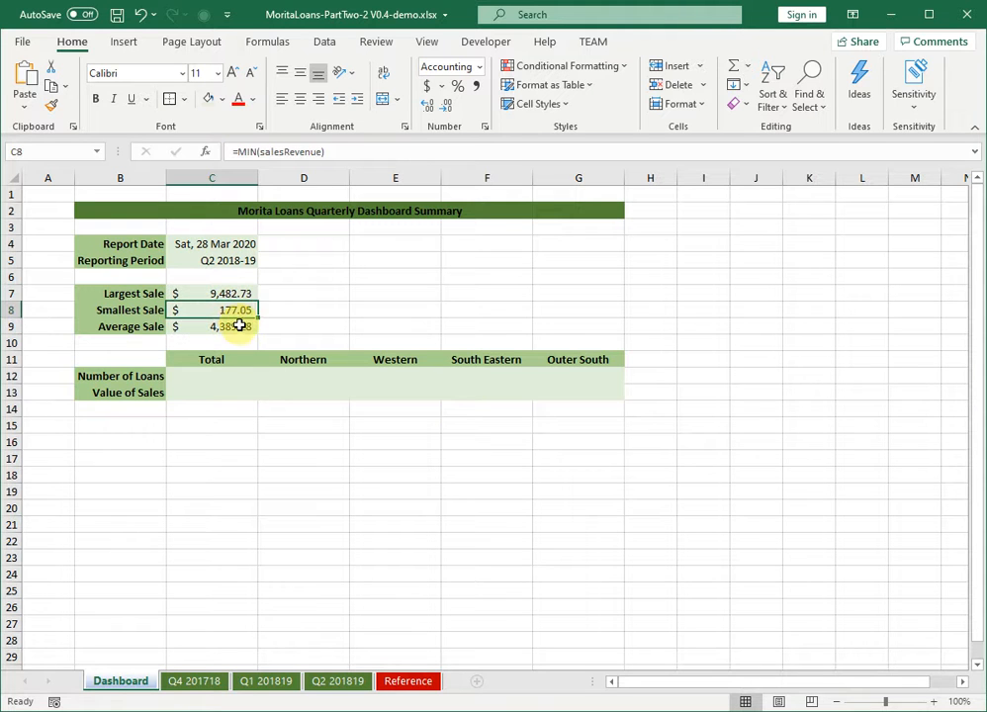
left_click(242, 327)
left_click(230, 293)
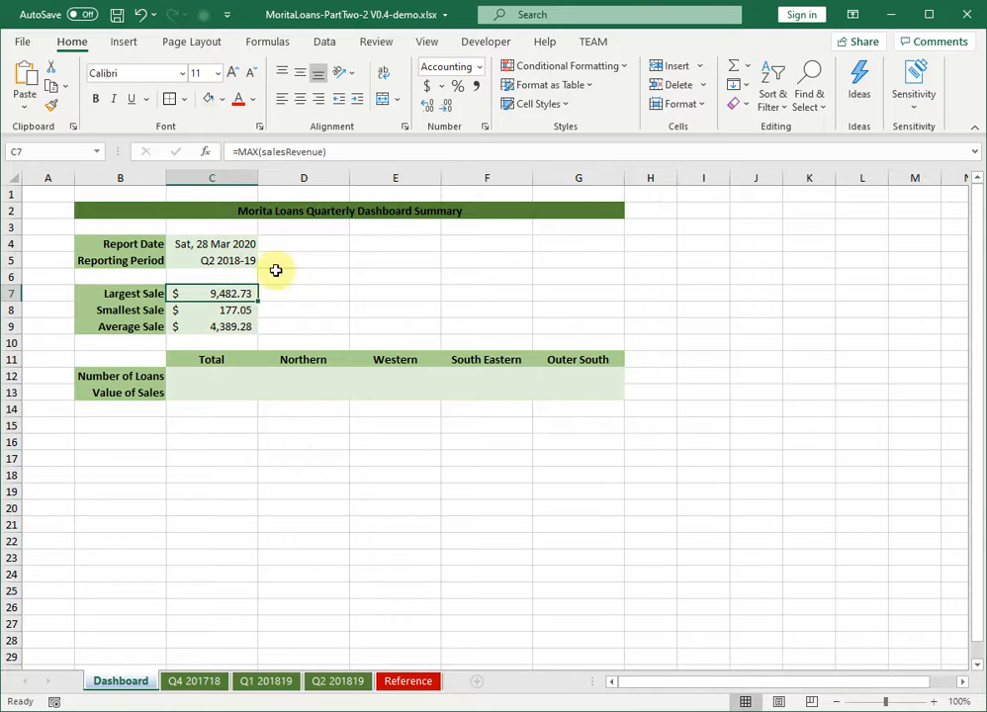